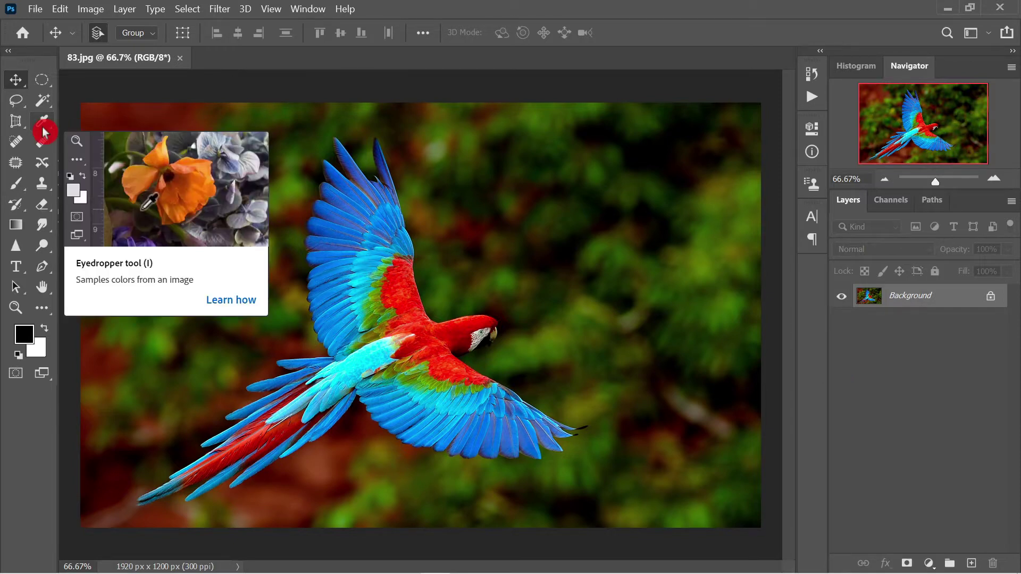
Magnify the screen, then make the Eyedropper the active tool for sampling colours.
key("super+plus")
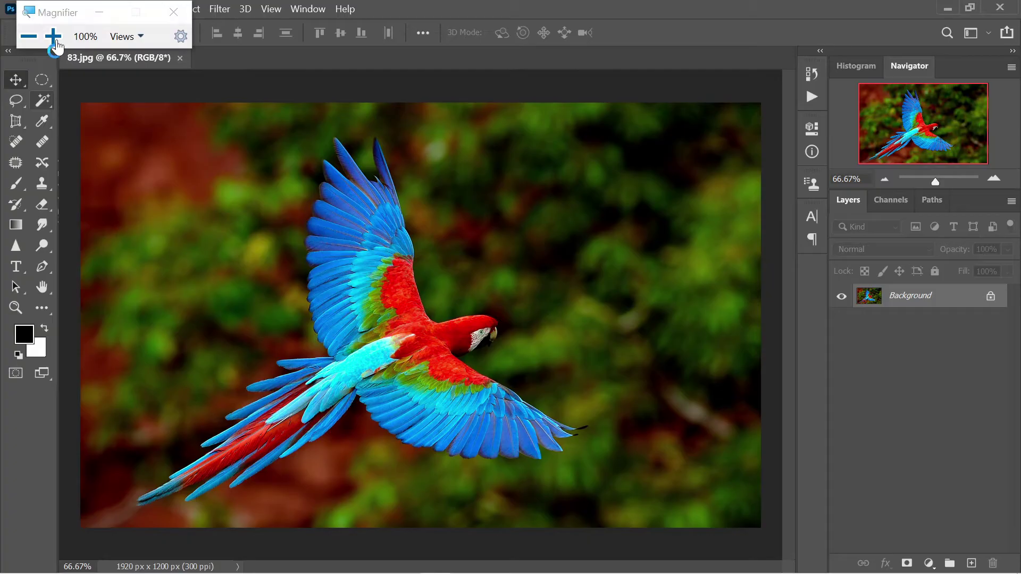
left_click(54, 36)
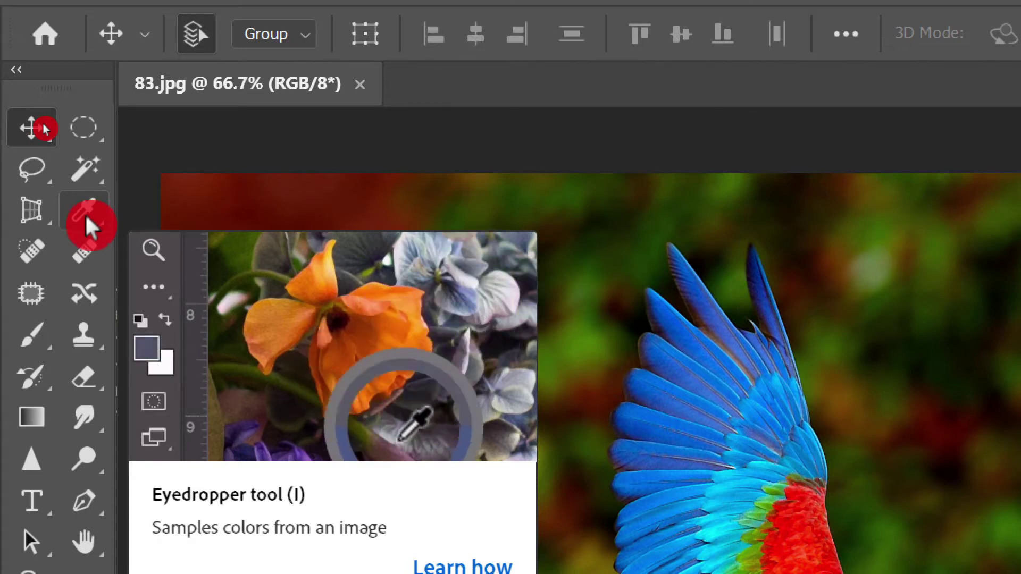
left_click(84, 212)
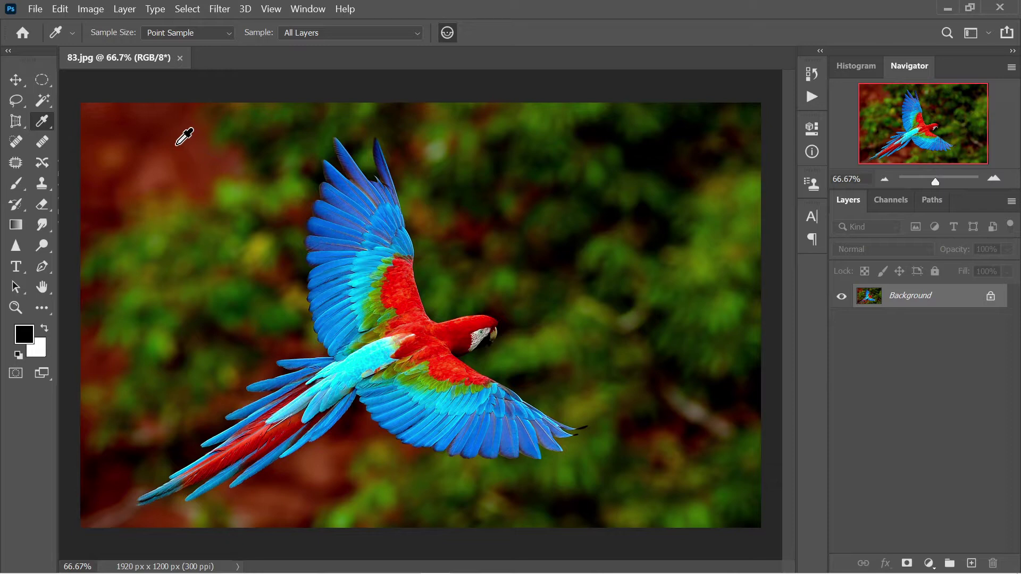
left_click(43, 129)
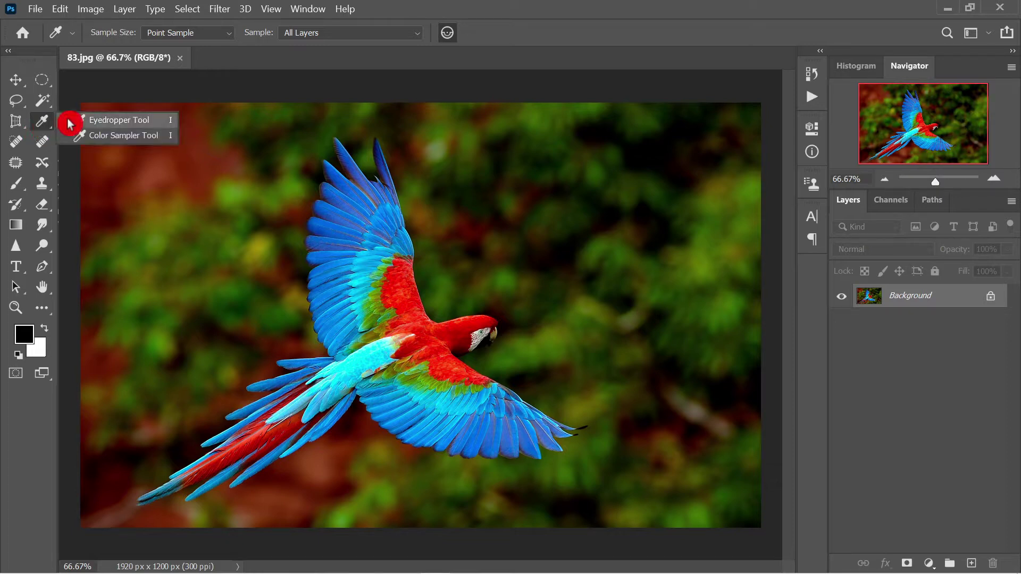
left_click(109, 129)
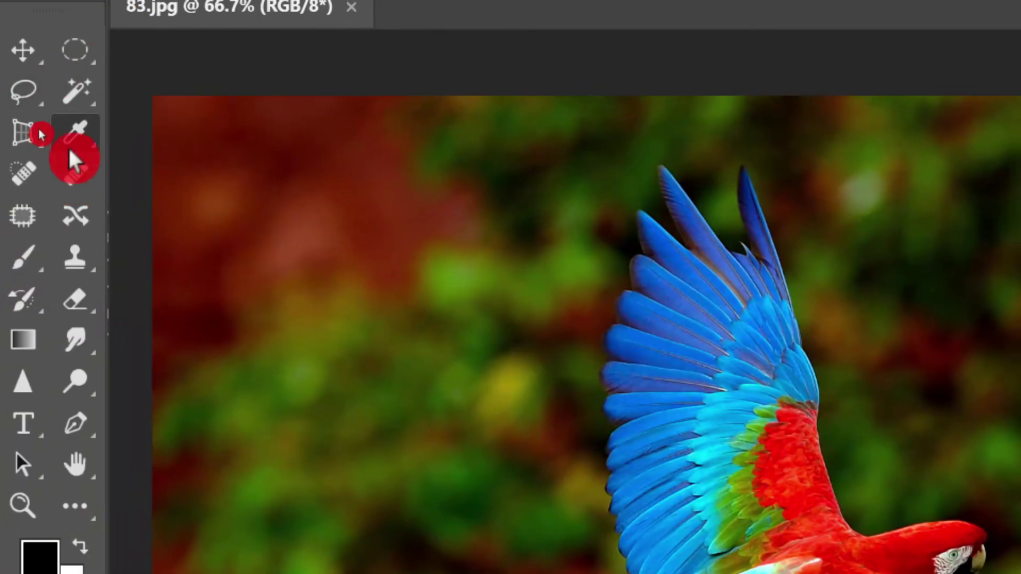
right_click(69, 133)
left_click(177, 128)
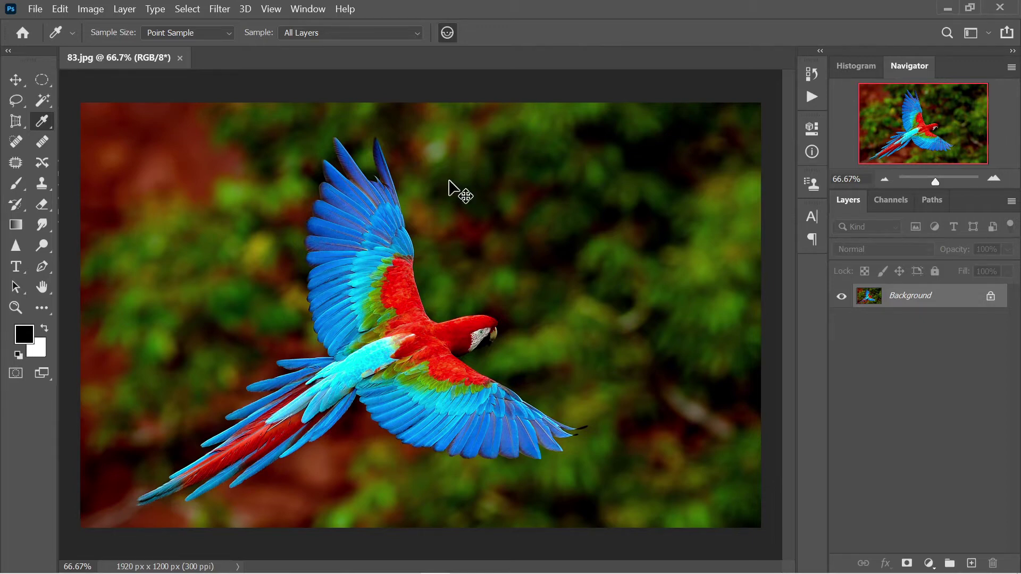
Zoom the photo to 200% and pan toward the tail feathers.
key("ctrl+plus")
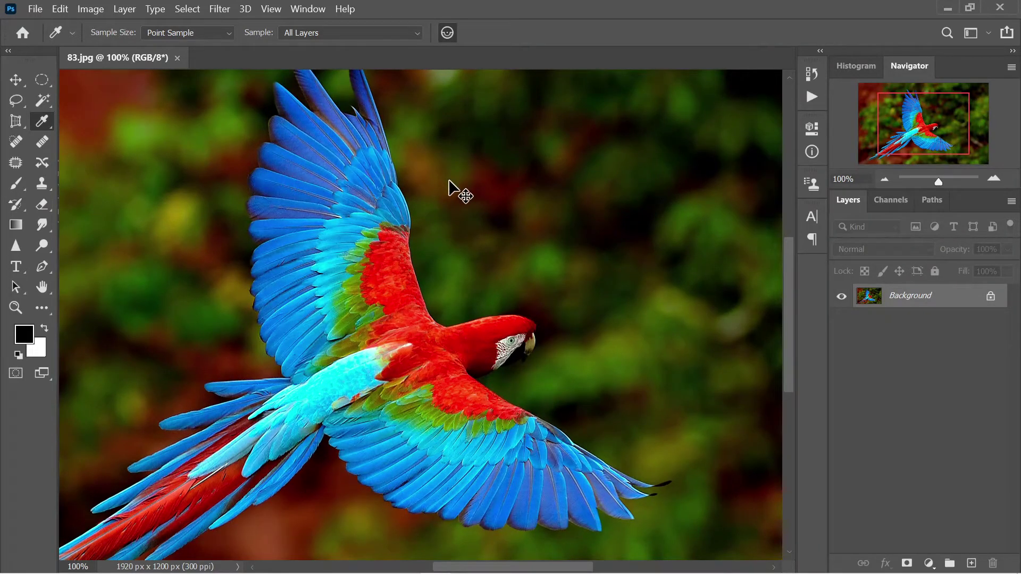
key("ctrl+plus")
mouse_move(280, 480)
left_mouse_down()
mouse_move(291, 432)
mouse_move(590, 216)
left_mouse_up()
left_click_drag(401, 342, 529, 298)
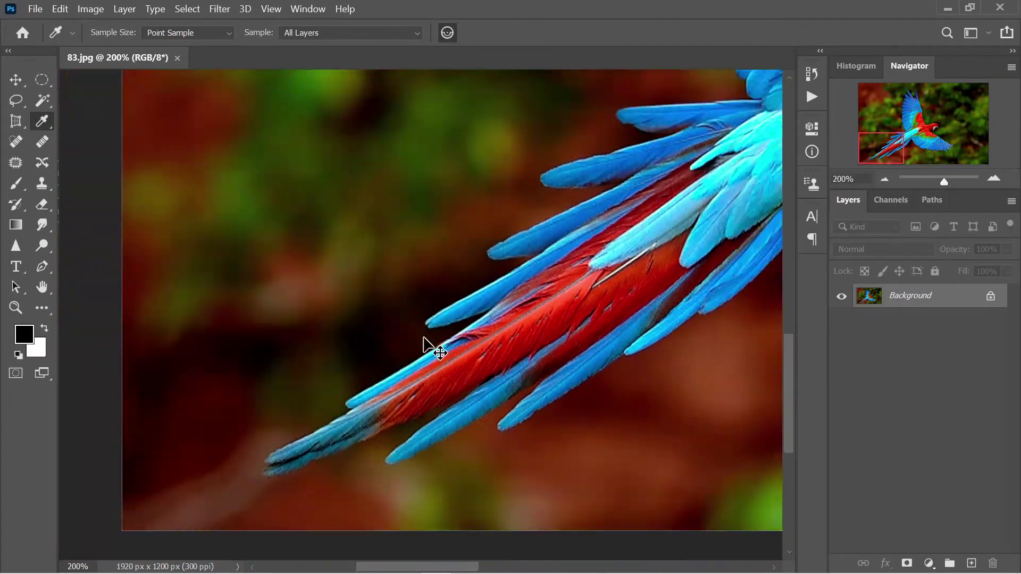
Fit the macaw on screen, then scroll-zoom and pan onto the wing and red shoulder.
key("ctrl+0")
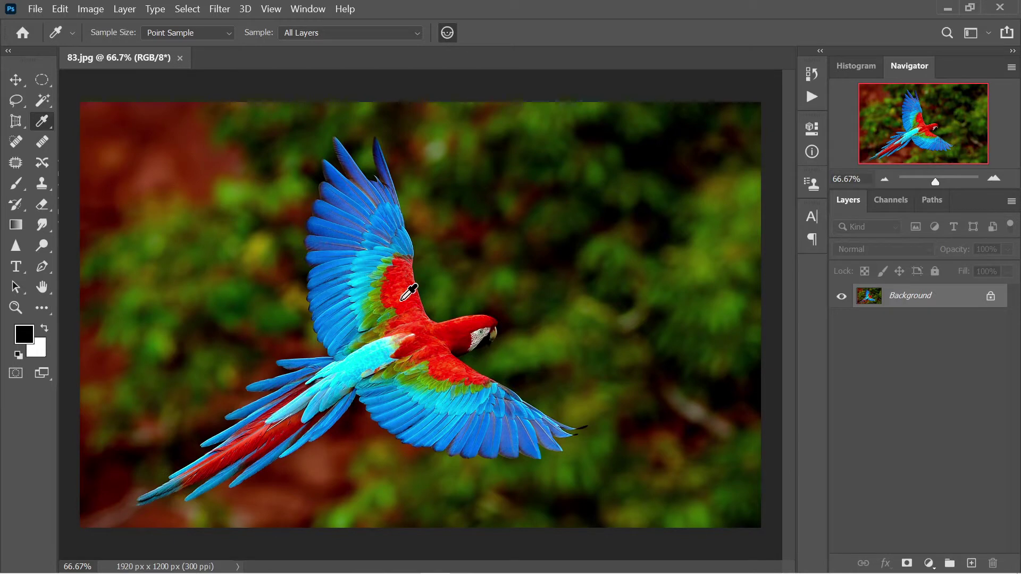
scroll(408, 293, "up", 1)
scroll(408, 293, "up", 1)
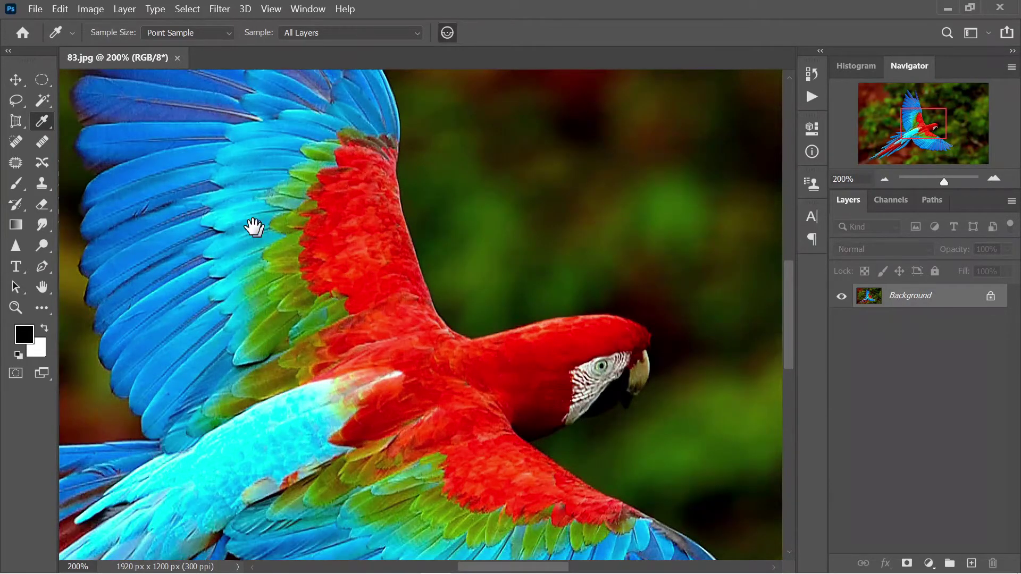
left_click_drag(255, 228, 476, 273)
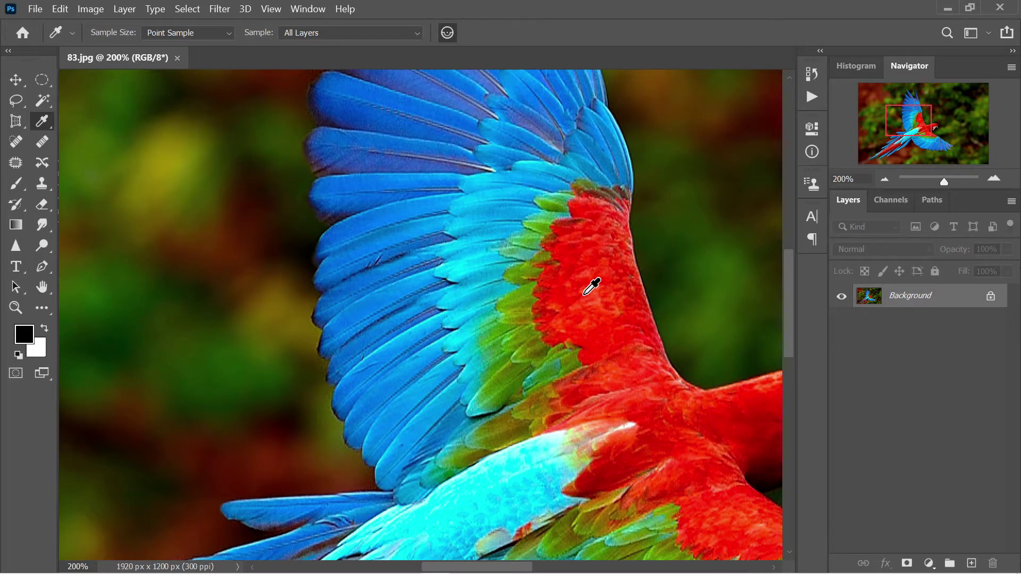
Reset to default colours, then sample blue and cyan wing feathers as the foreground colour.
left_click(13, 363)
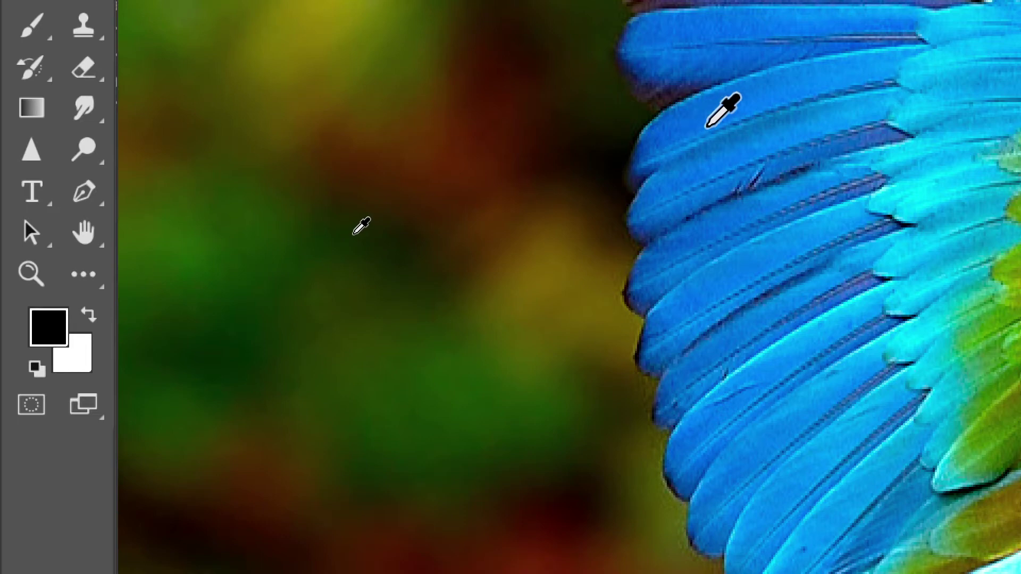
left_click(706, 126)
left_click(32, 314)
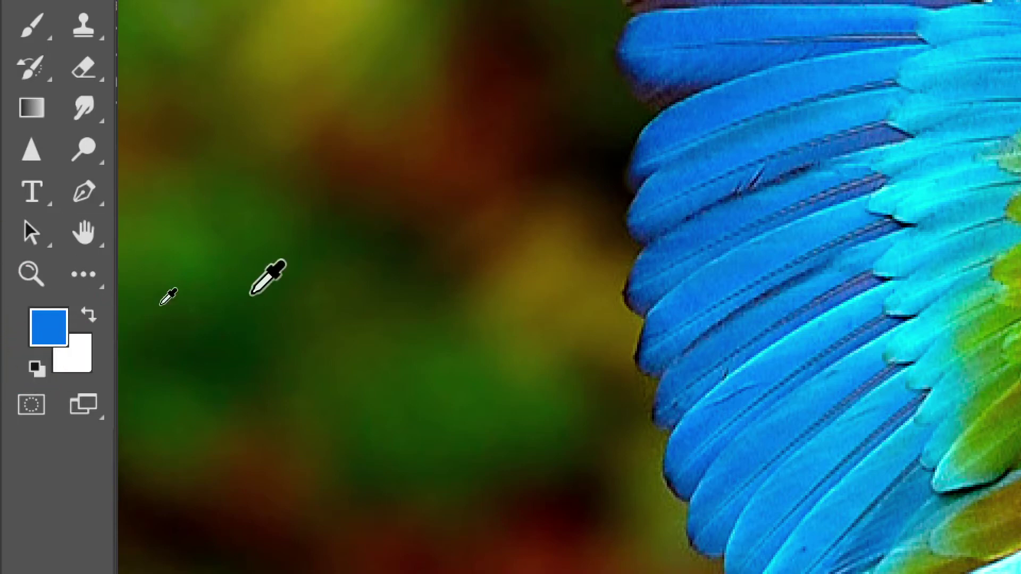
left_click(912, 147)
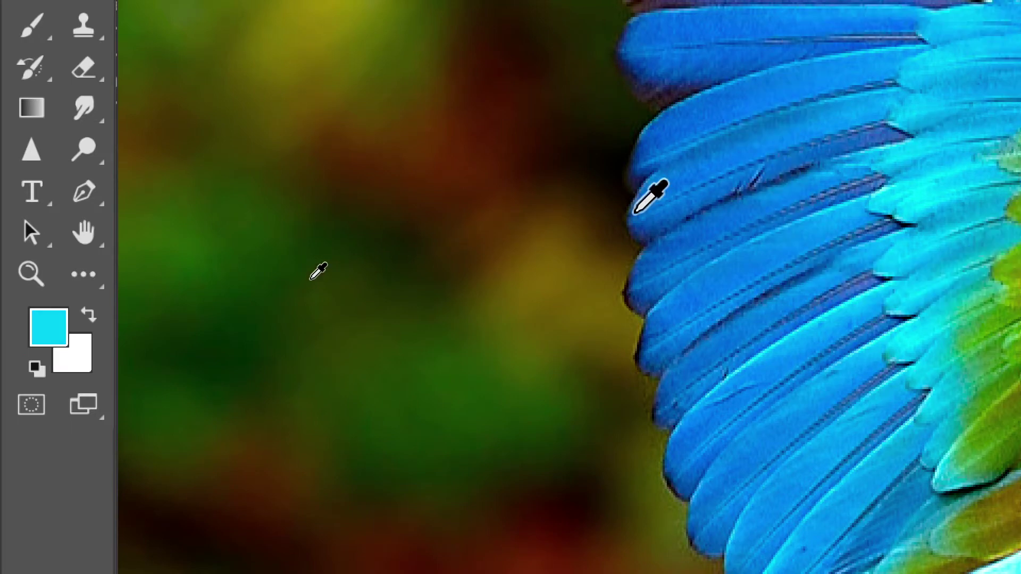
left_click(41, 314)
left_click(49, 334)
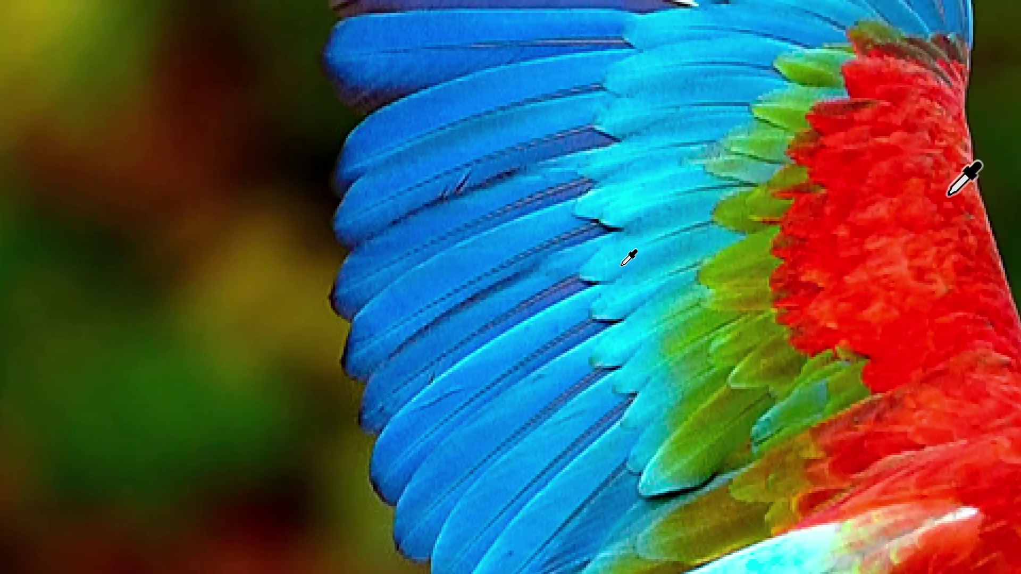
left_click(692, 183)
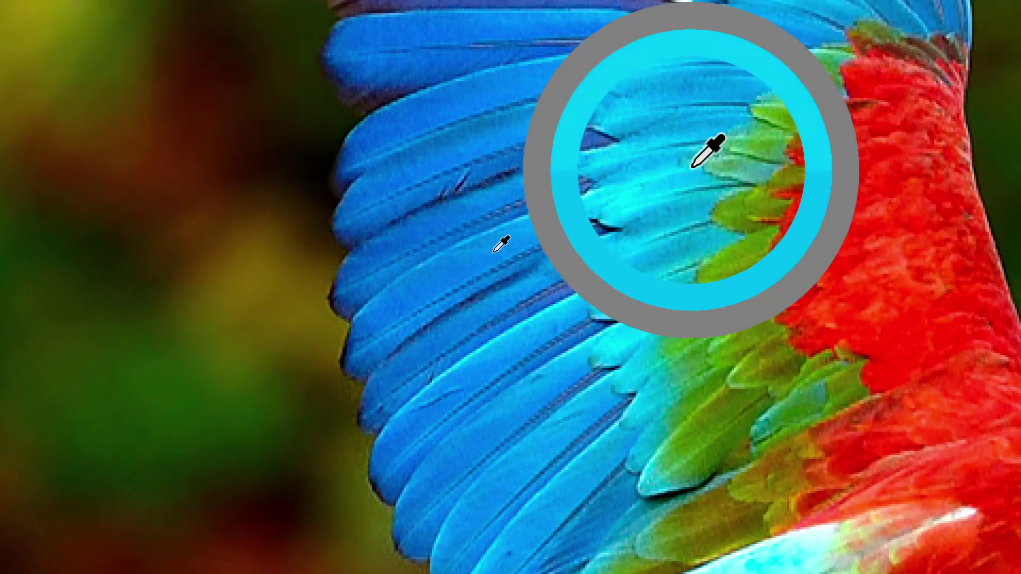
Drag the Eyedropper across the wing to preview lighter and darker blues, ending on shoulder red.
mouse_move(692, 183)
left_mouse_down()
mouse_move(662, 113)
mouse_move(337, 268)
mouse_move(358, 283)
mouse_move(401, 246)
left_mouse_up()
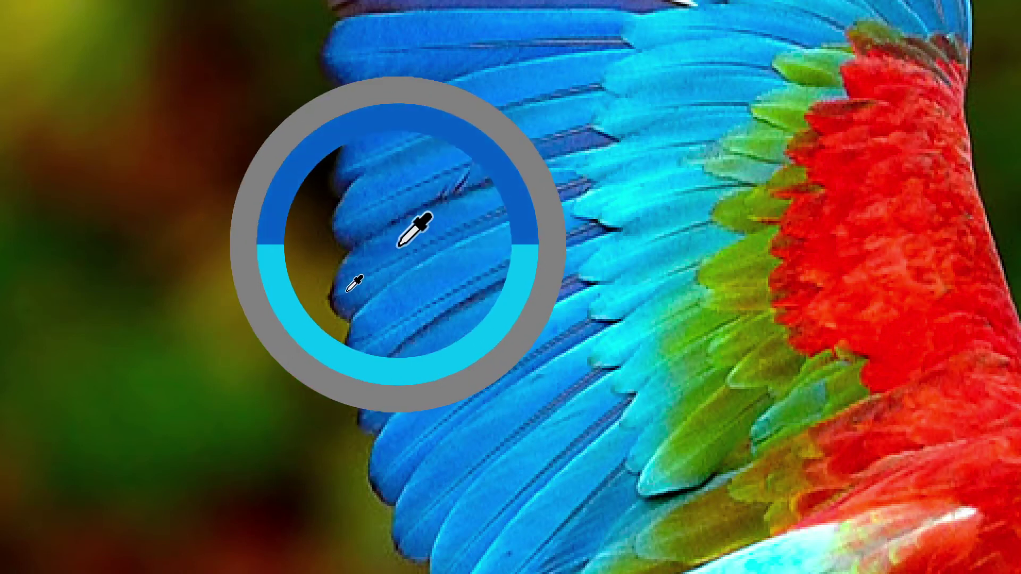
mouse_move(401, 247)
left_mouse_down()
mouse_move(494, 267)
mouse_move(421, 273)
left_mouse_up()
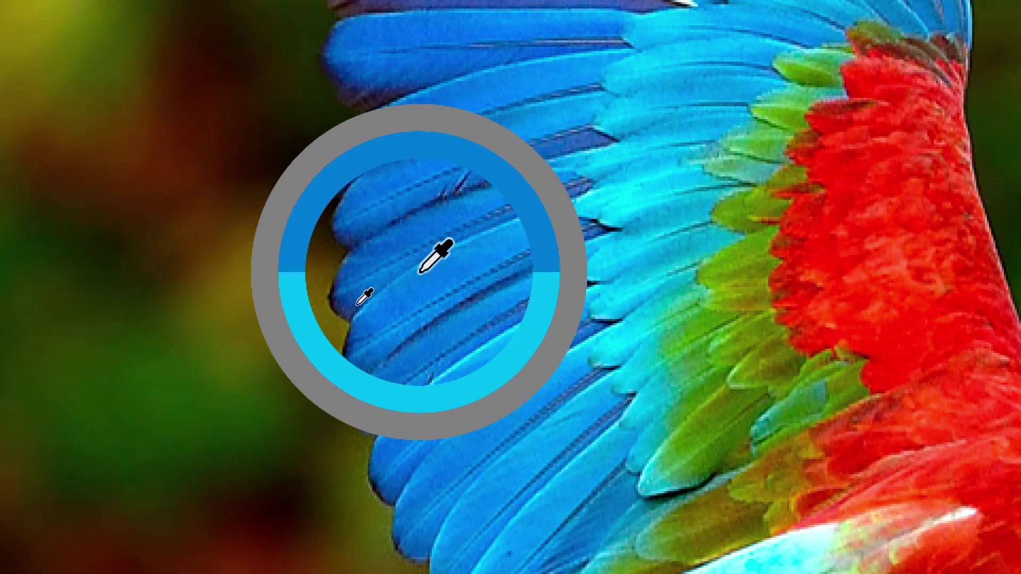
mouse_move(418, 272)
left_mouse_down()
mouse_move(475, 191)
mouse_move(688, 212)
mouse_move(843, 197)
mouse_move(800, 160)
mouse_move(750, 262)
mouse_move(706, 305)
mouse_move(801, 228)
mouse_move(847, 252)
mouse_move(838, 284)
mouse_move(800, 290)
mouse_move(788, 263)
left_mouse_up()
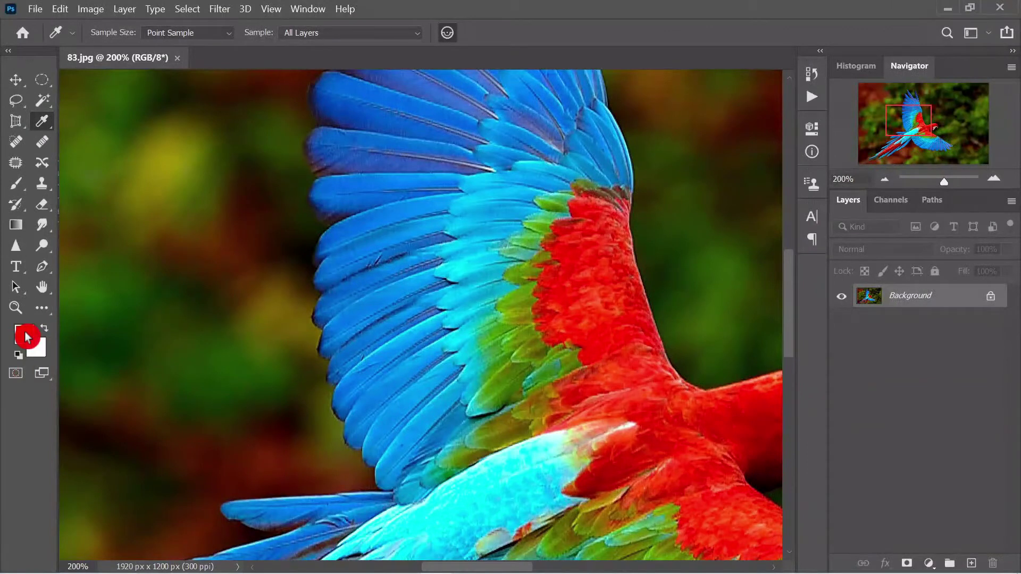
Fit the whole parrot on screen with Ctrl+0 and pick the Zoom tool.
key("ctrl+0")
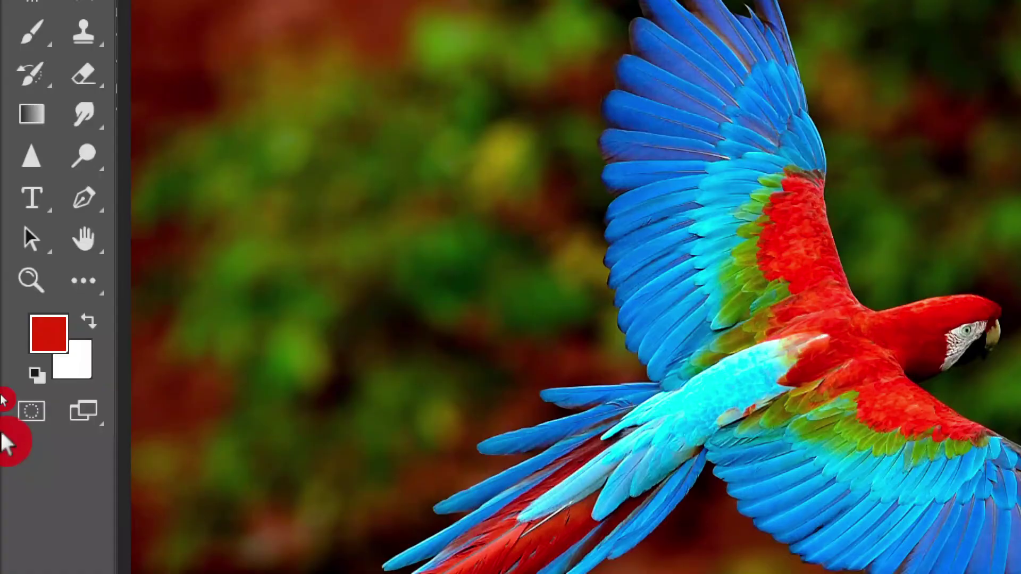
left_click(40, 285)
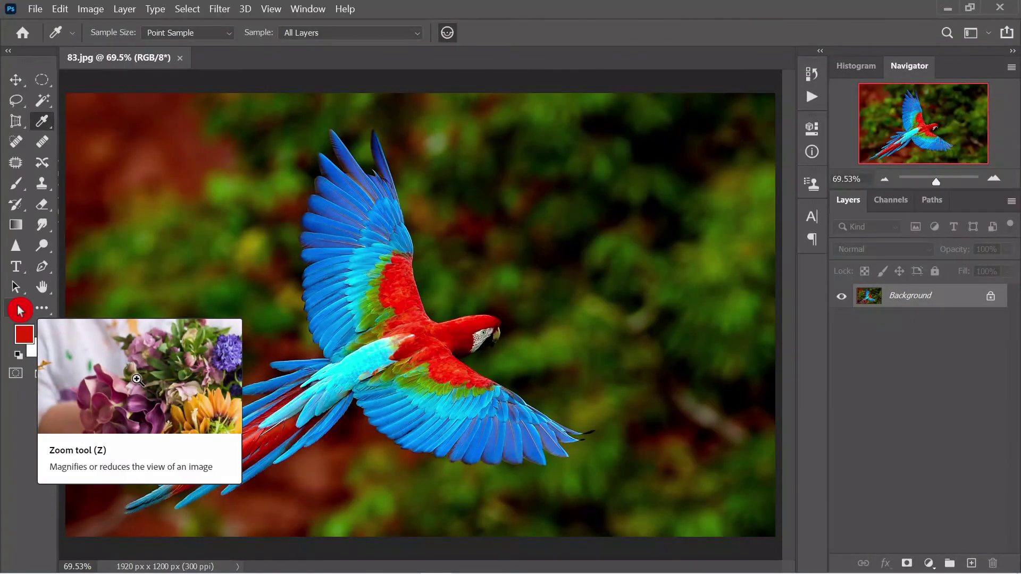
Scrubby-zoom with the Zoom tool until the view sits at about 51%.
left_click(18, 307)
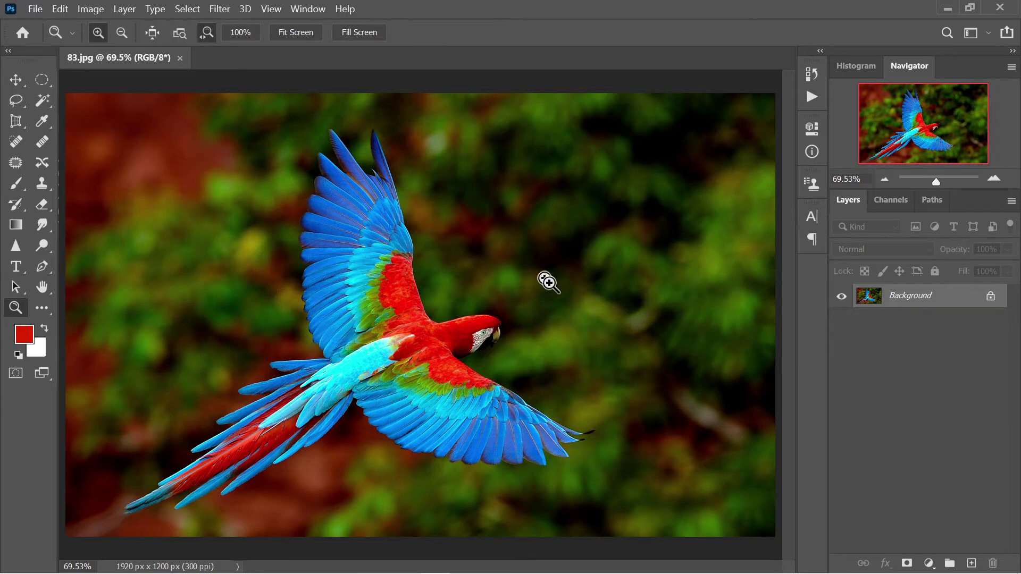
mouse_move(383, 285)
left_mouse_down()
mouse_move(450, 396)
mouse_move(442, 405)
mouse_move(421, 269)
mouse_move(407, 255)
mouse_move(465, 448)
mouse_move(376, 226)
left_mouse_up()
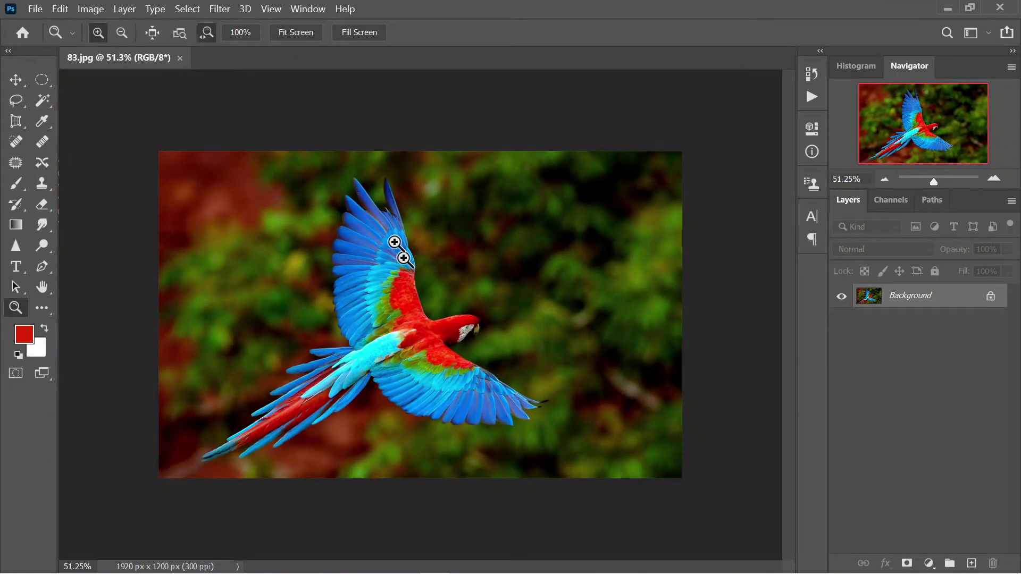
Zoom in on the upper wing step by step up to 400%.
left_click(325, 250)
left_click(326, 250)
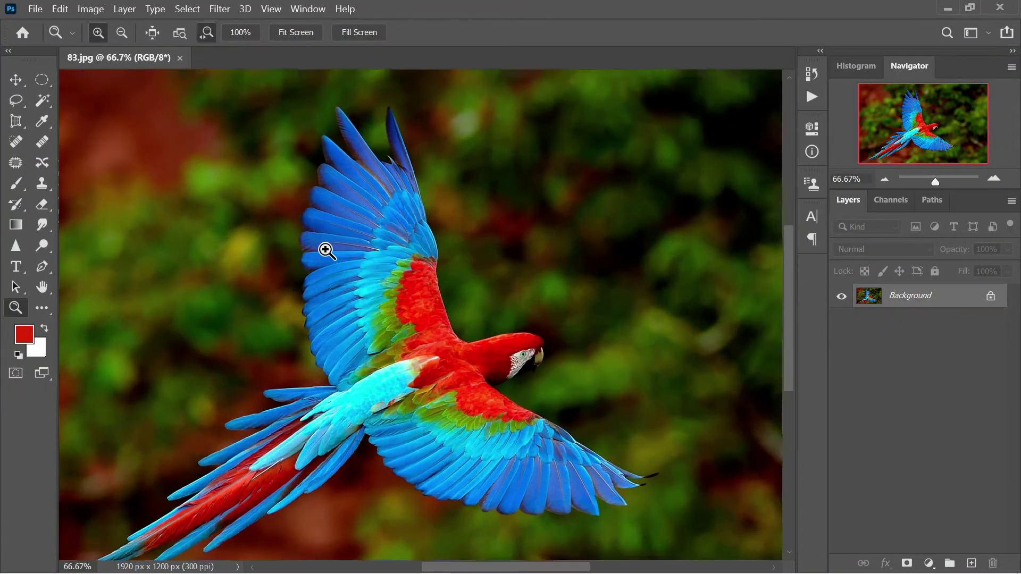
left_click(325, 250)
left_click(325, 250)
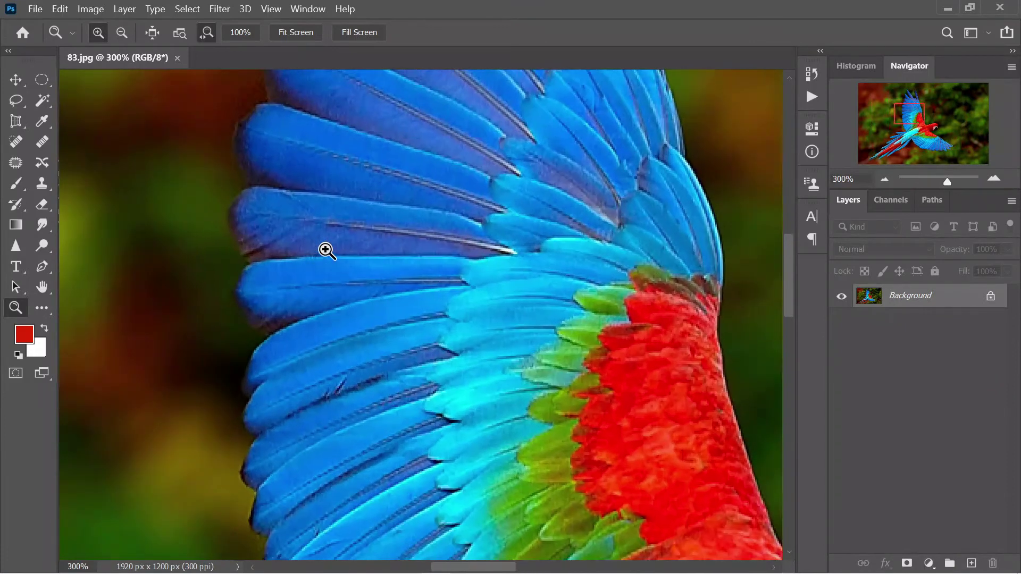
left_click(325, 250)
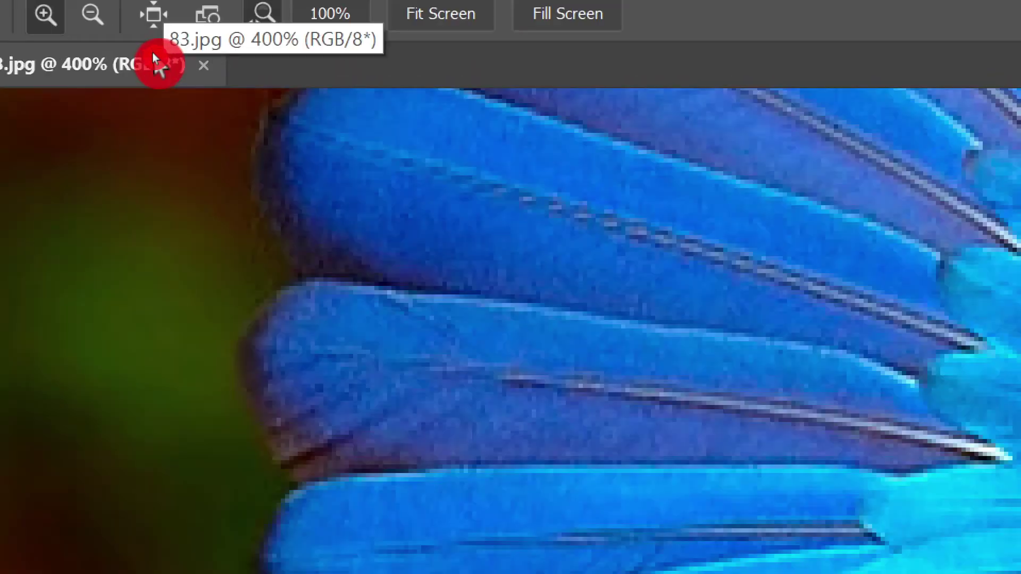
Zoom back out until the whole parrot fits, fine-tuning with the scroll wheel.
left_click(101, 69)
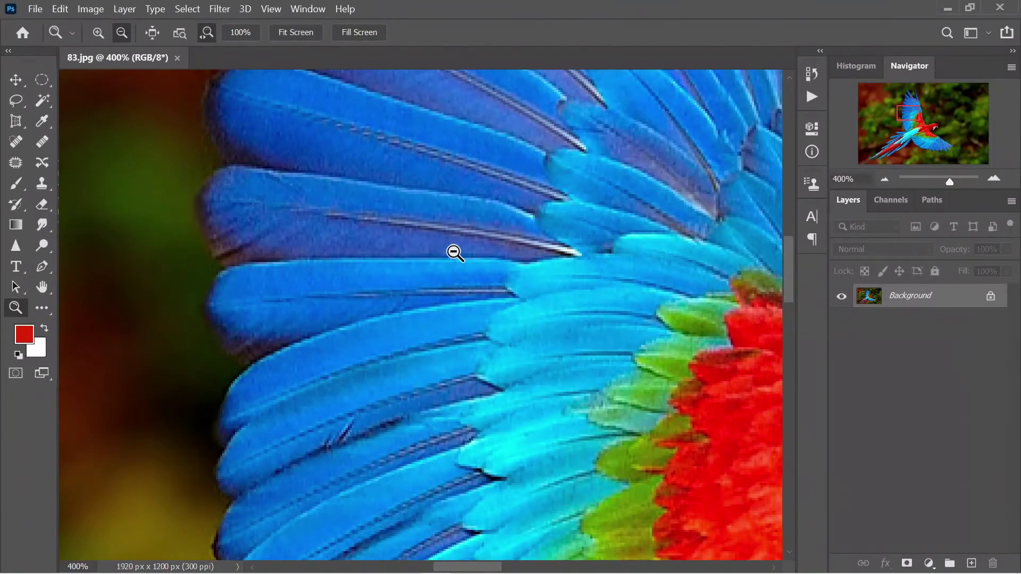
left_click(455, 253)
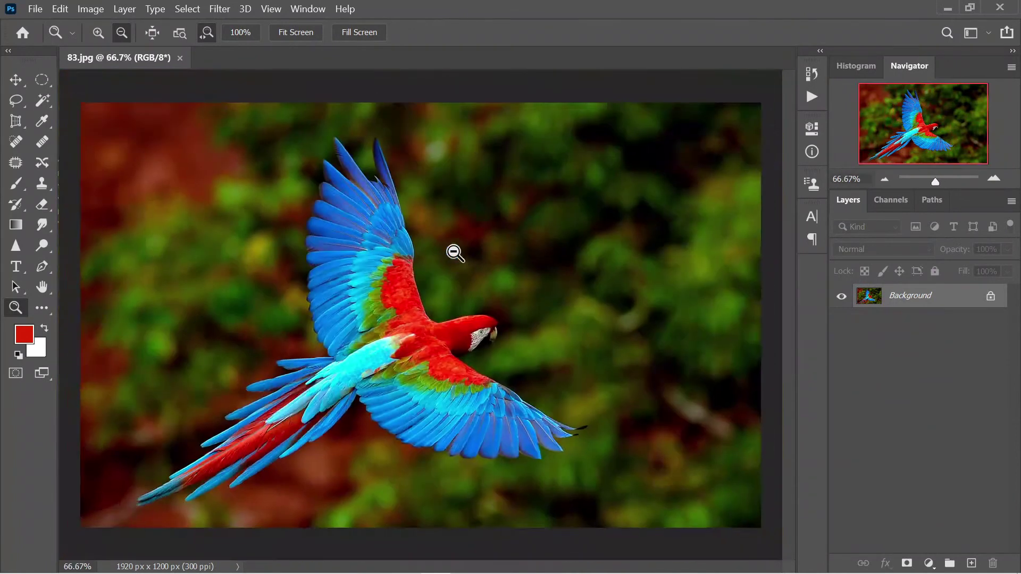
left_click(455, 253)
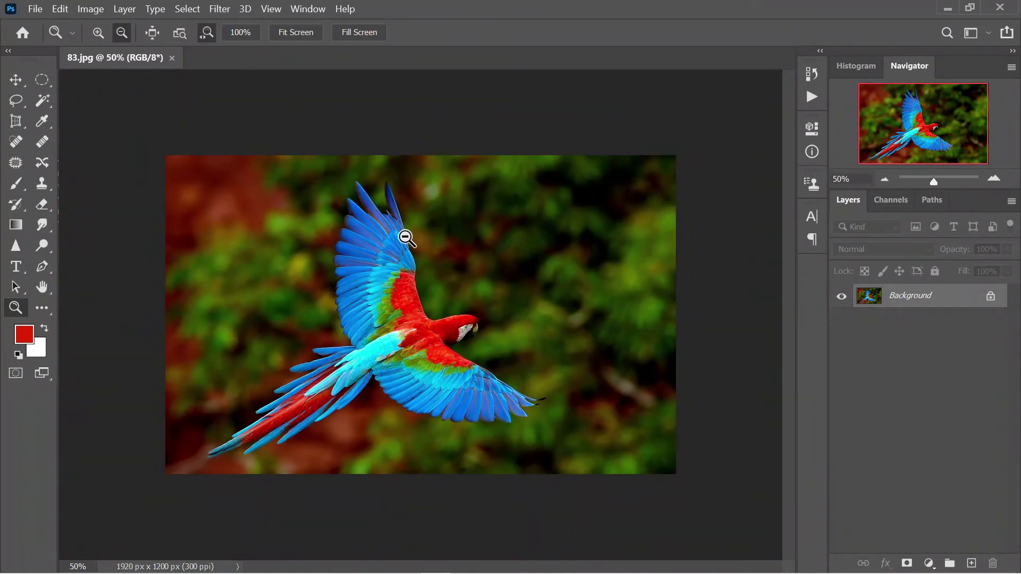
scroll(409, 288, "up", 1)
scroll(420, 426, "up", 2)
scroll(425, 521, "up", 2)
scroll(428, 475, "up", 1)
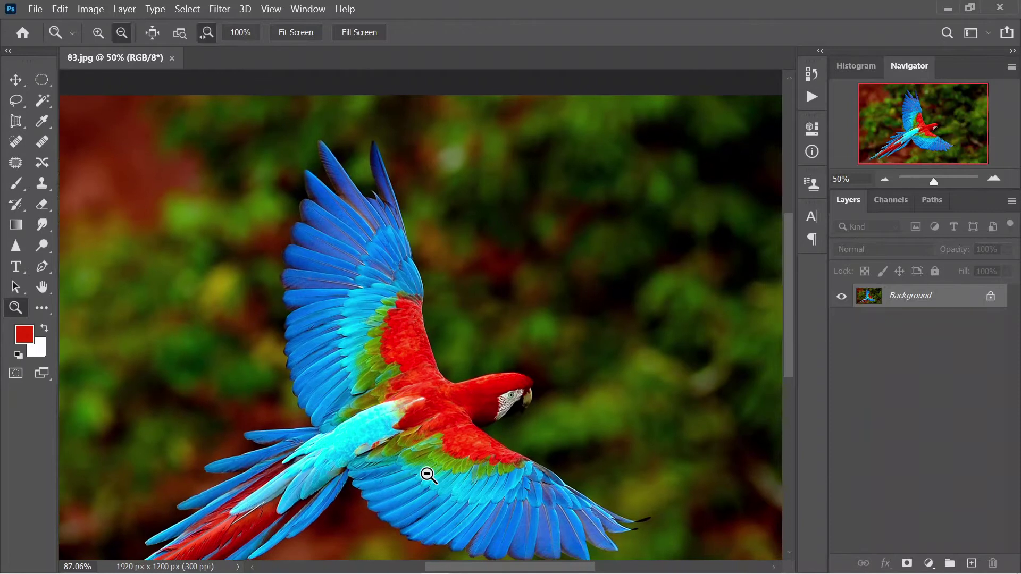
scroll(428, 475, "down", 1)
scroll(422, 455, "down", 1)
left_click(98, 32)
Drag-zoom repeatedly on the upper wing edge until the view reaches 12800%.
mouse_move(288, 189)
left_mouse_down()
mouse_move(355, 306)
mouse_move(290, 211)
mouse_move(335, 281)
left_mouse_up()
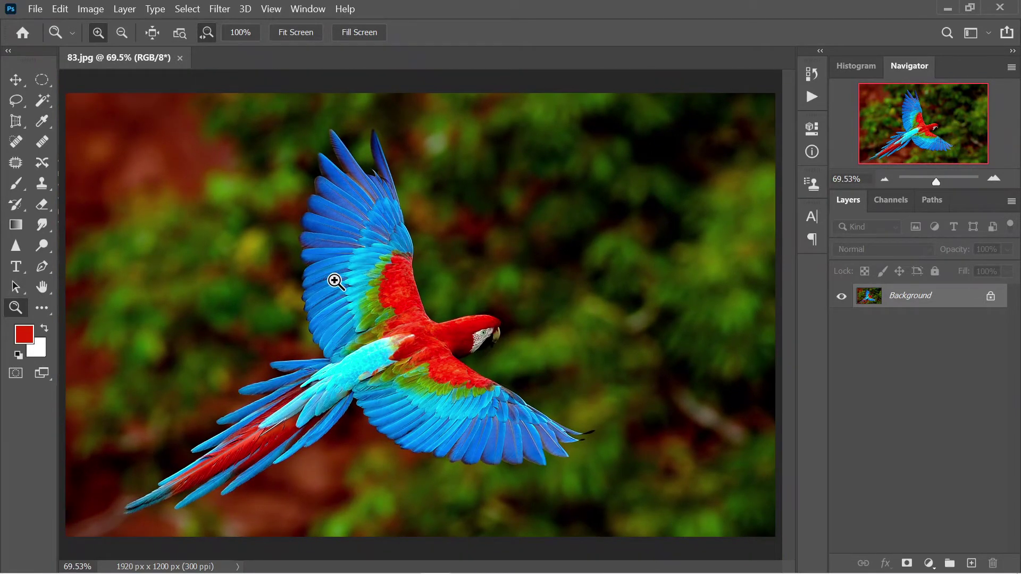
left_click_drag(312, 209, 410, 374)
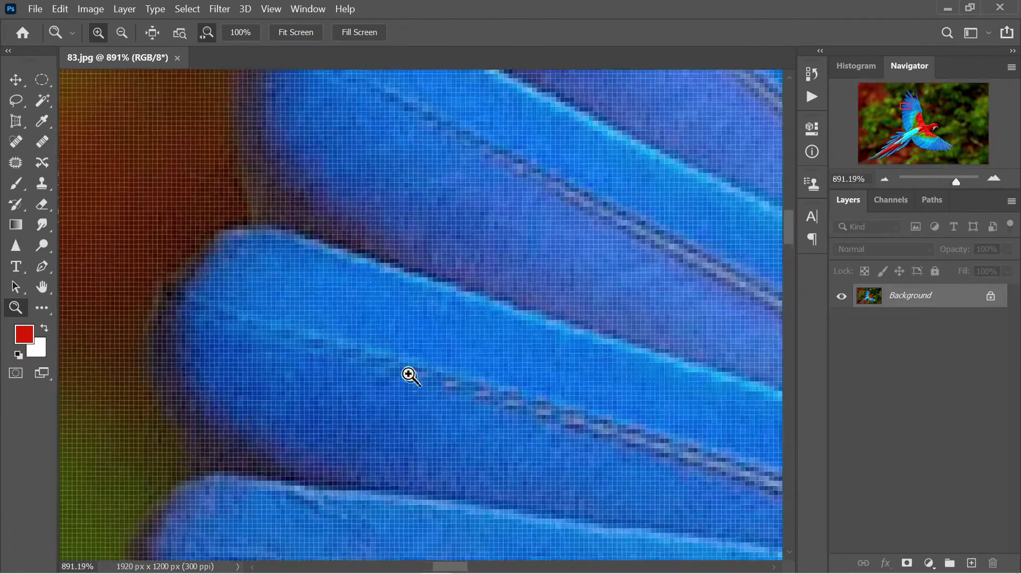
left_click_drag(303, 232, 374, 312)
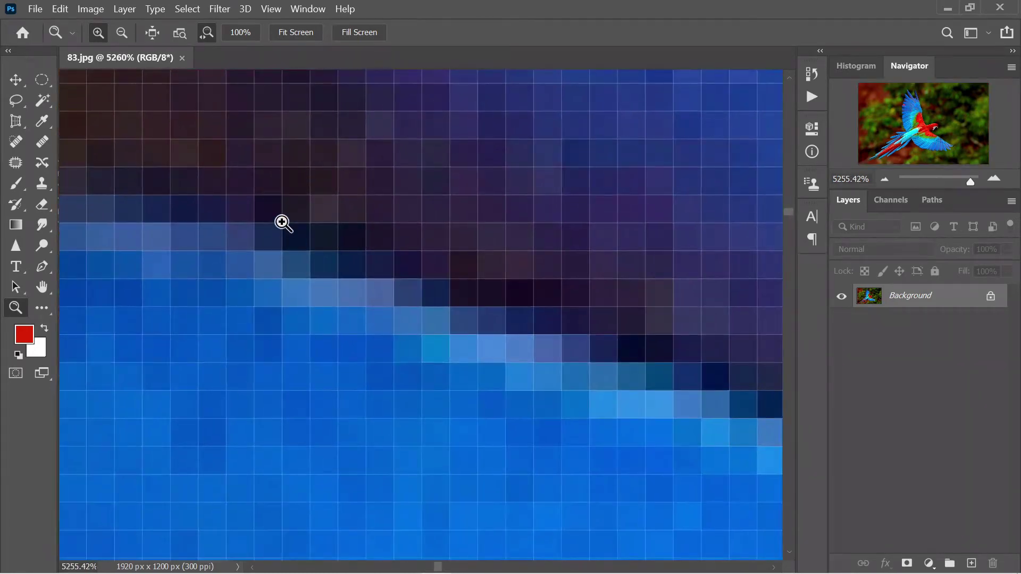
left_click_drag(282, 224, 334, 274)
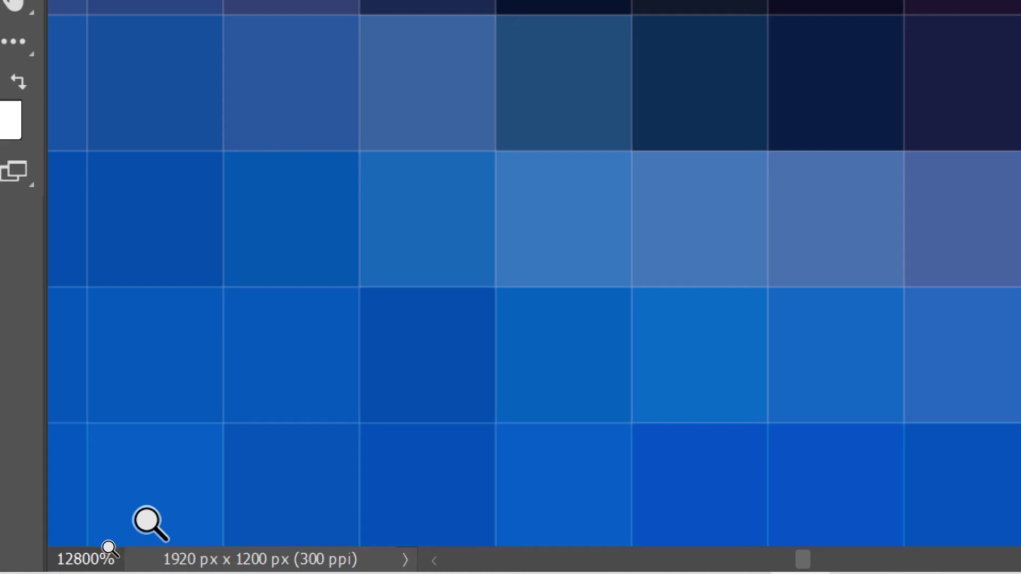
left_click(108, 546)
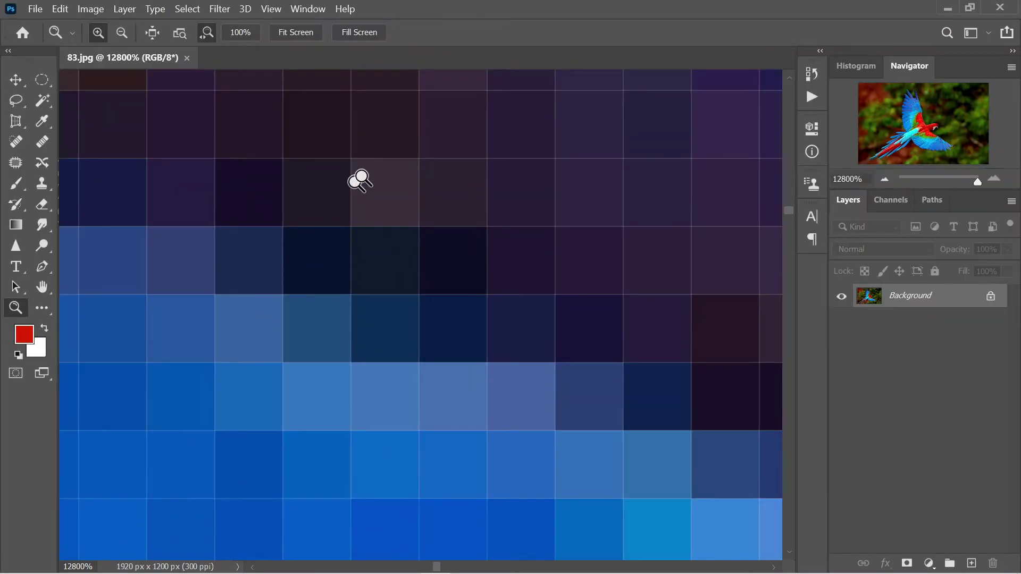
Scroll and pan the 12800% view across different blocks of blue wing pixels.
scroll(397, 148, "down", 1)
scroll(402, 185, "down", 2)
scroll(402, 185, "down", 1)
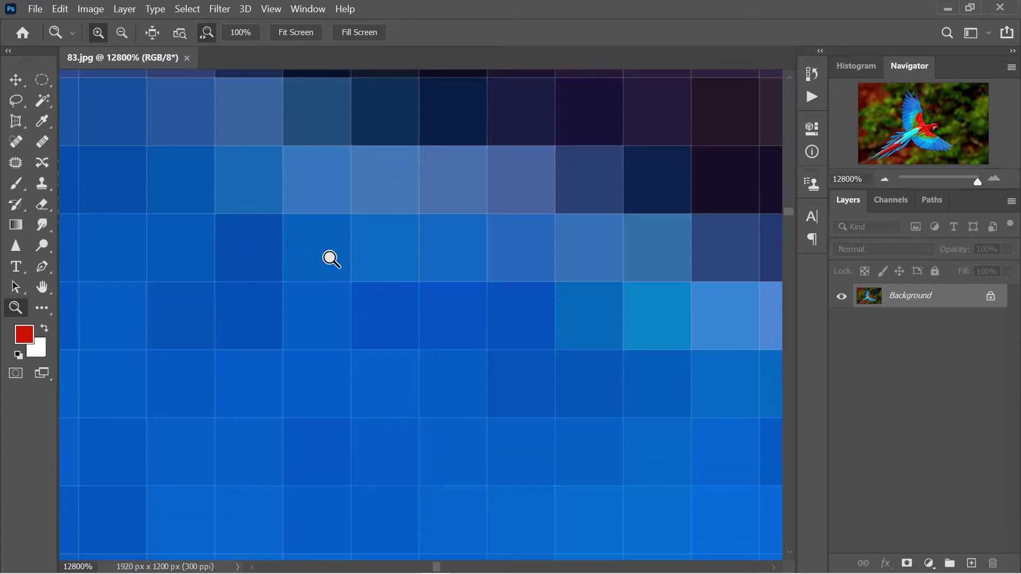
scroll(465, 273, "down", 1)
scroll(465, 274, "down", 1)
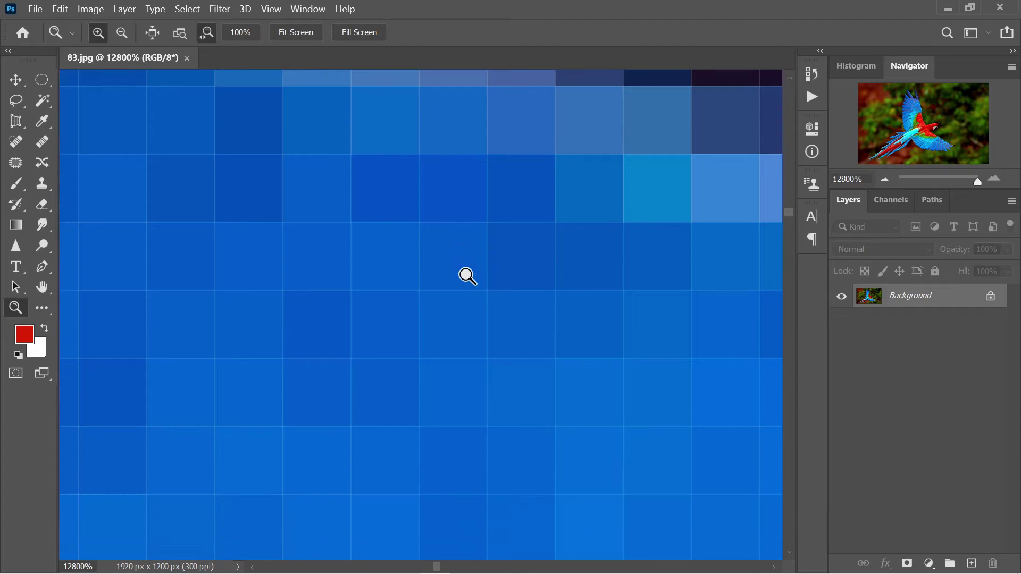
scroll(465, 273, "down", 2)
scroll(467, 275, "down", 1)
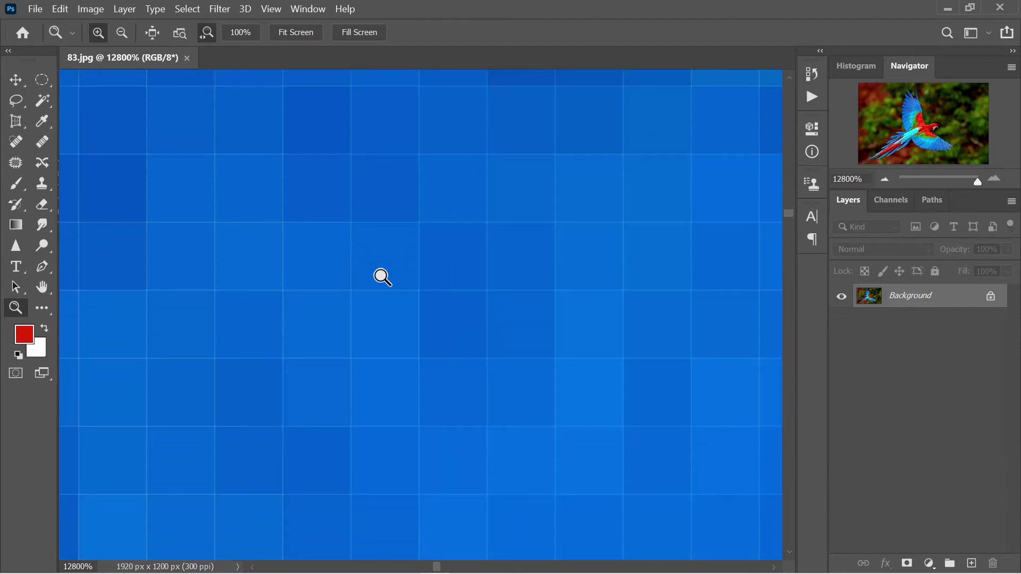
scroll(520, 258, "down", 1)
scroll(520, 258, "down", 1)
scroll(519, 257, "down", 1)
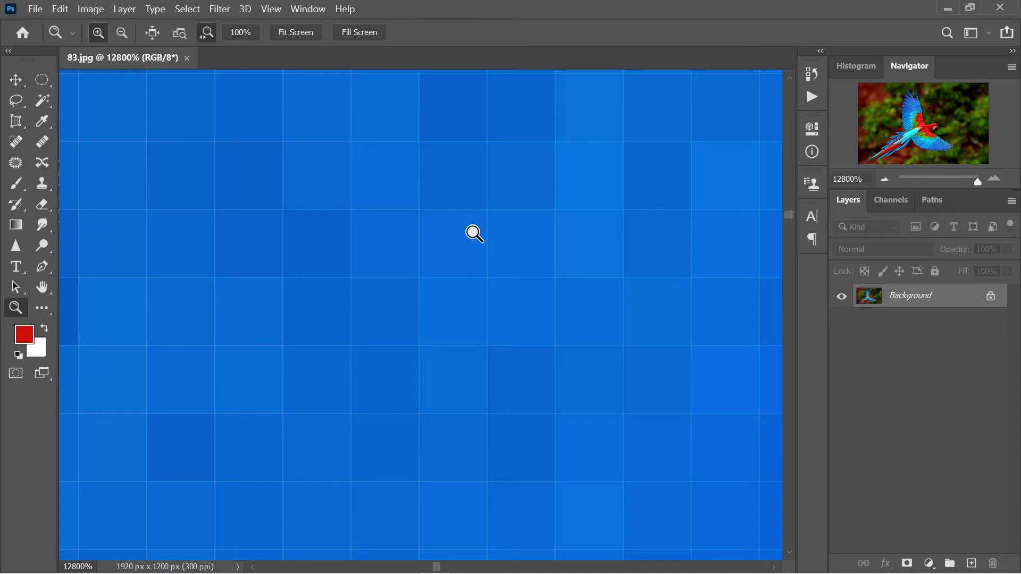
mouse_move(592, 246)
left_mouse_down()
mouse_move(410, 264)
mouse_move(737, 473)
mouse_move(640, 251)
mouse_move(675, 460)
mouse_move(631, 260)
mouse_move(670, 572)
mouse_move(624, 305)
mouse_move(649, 465)
mouse_move(604, 271)
mouse_move(555, 501)
mouse_move(494, 332)
mouse_move(677, 505)
mouse_move(548, 261)
mouse_move(679, 444)
mouse_move(567, 244)
mouse_move(665, 462)
mouse_move(616, 345)
left_mouse_up()
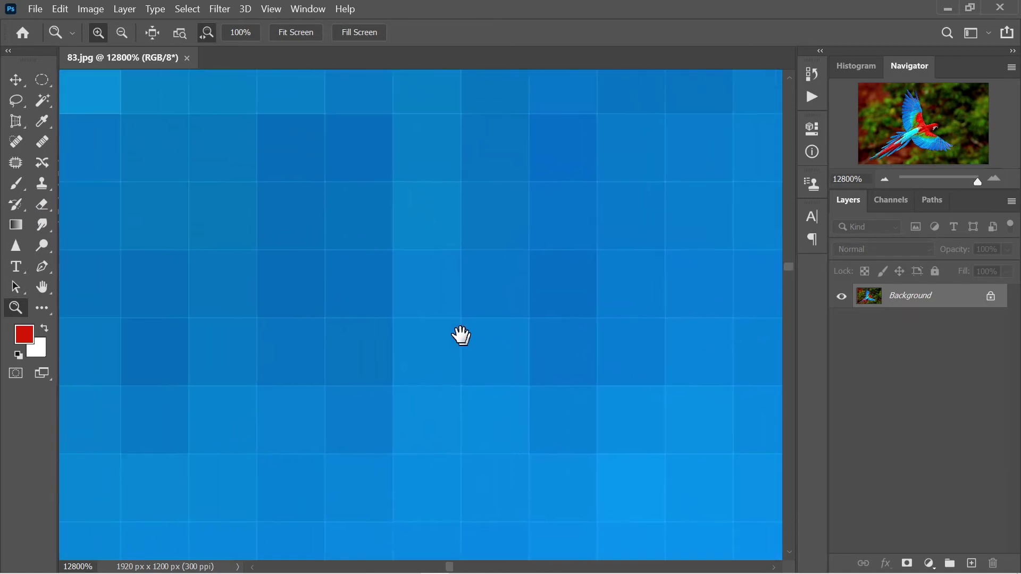
Pan across green and teal pixels to the red and ochre feathers, then zoom out.
left_click_drag(677, 450, 317, 146)
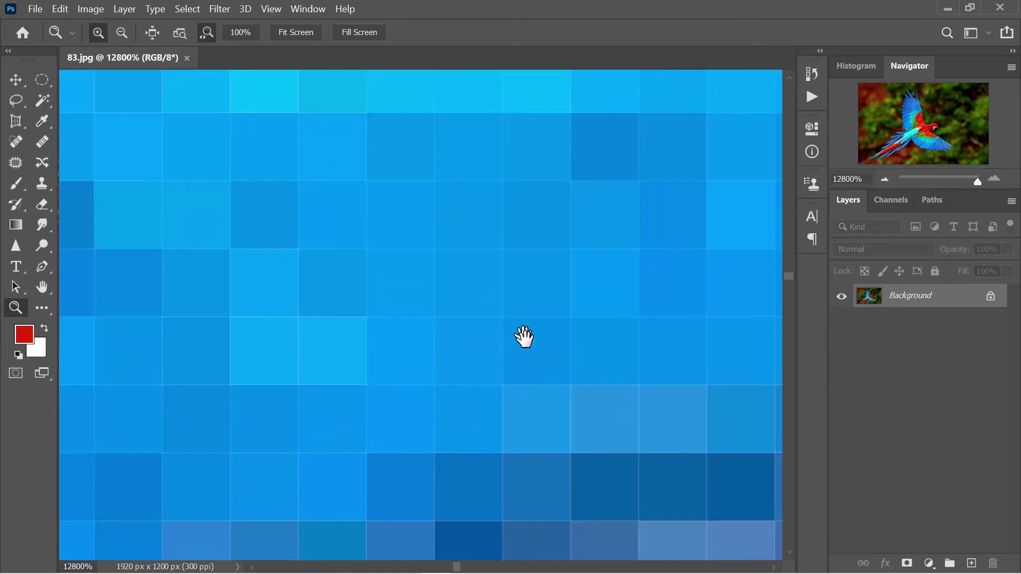
mouse_move(524, 336)
left_mouse_down()
mouse_move(141, 12)
mouse_move(557, 325)
mouse_move(209, 5)
mouse_move(448, 242)
mouse_move(88, 5)
mouse_move(396, 169)
left_mouse_up()
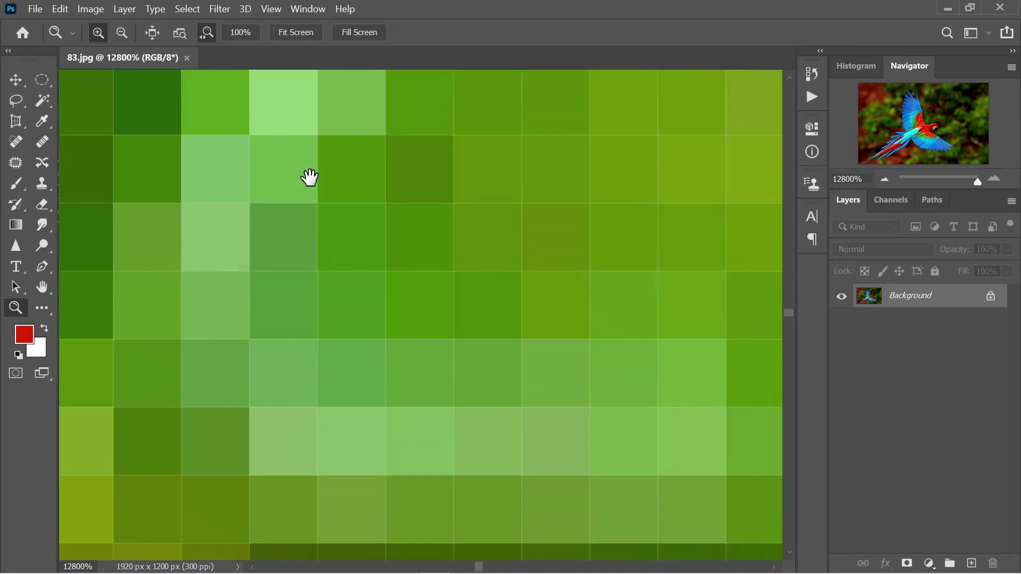
mouse_move(309, 178)
left_mouse_down()
mouse_move(353, 5)
mouse_move(376, 14)
mouse_move(546, 248)
left_mouse_up()
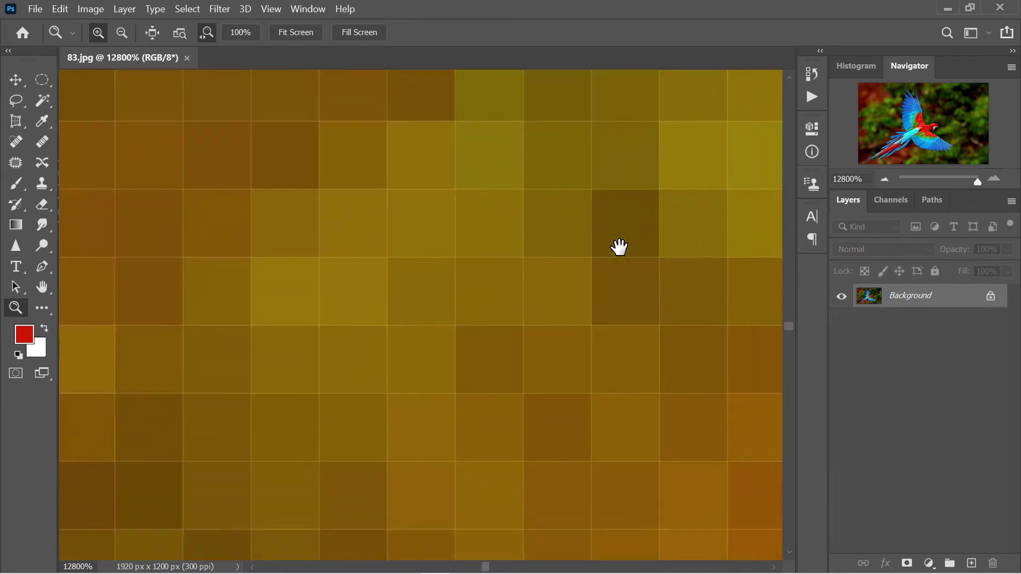
left_click_drag(620, 248, 370, 90)
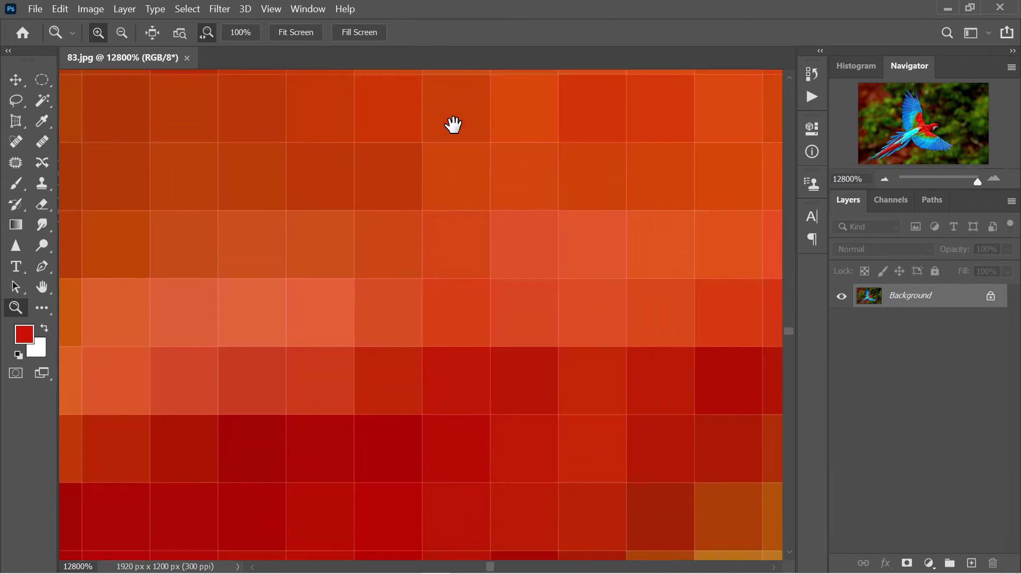
left_click_drag(454, 125, 195, 40)
left_click_drag(197, 202, 191, 25)
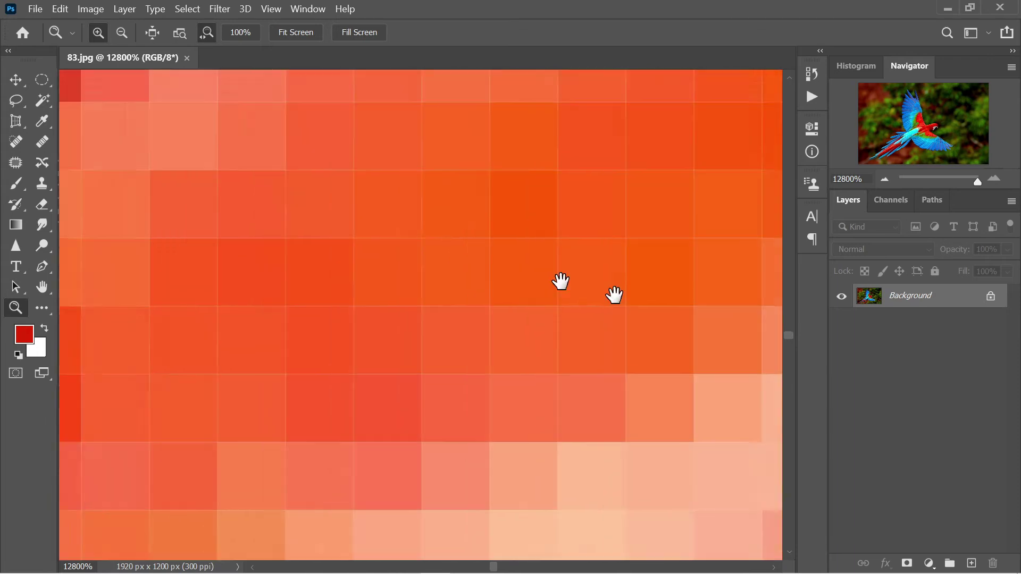
left_click_drag(561, 281, 523, 286)
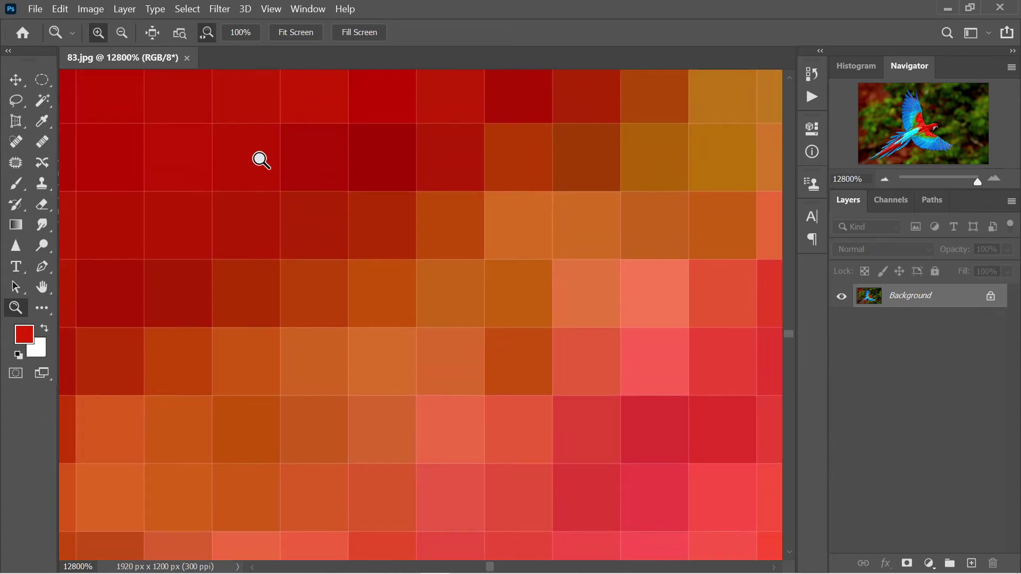
mouse_move(448, 395)
left_mouse_down()
mouse_move(358, 280)
mouse_move(298, 228)
mouse_move(234, 132)
mouse_move(239, 146)
left_mouse_up()
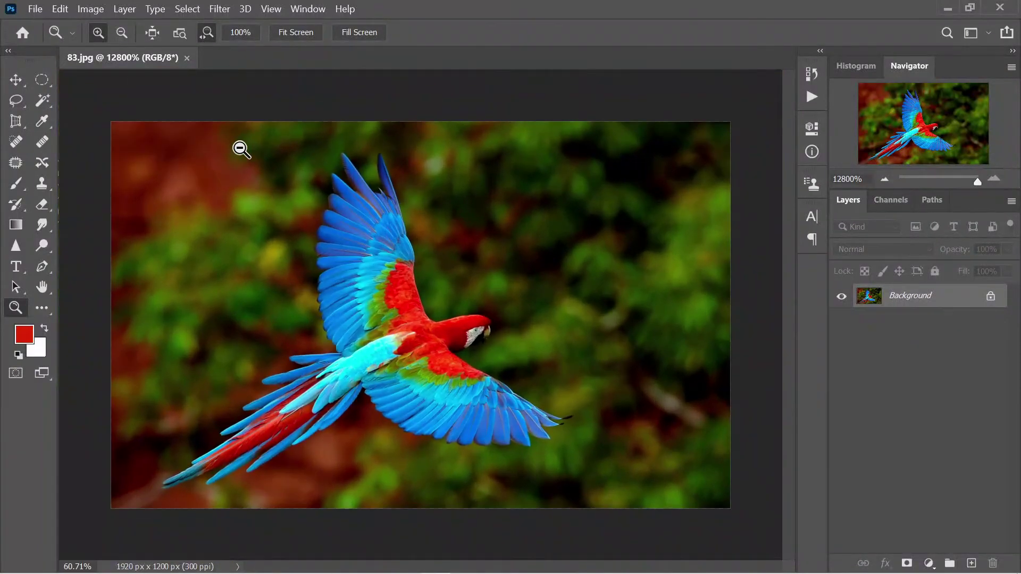
Zoom out to the whole parrot, then drag-zoom the blue wing back to 12800%.
left_click_drag(357, 227, 442, 376)
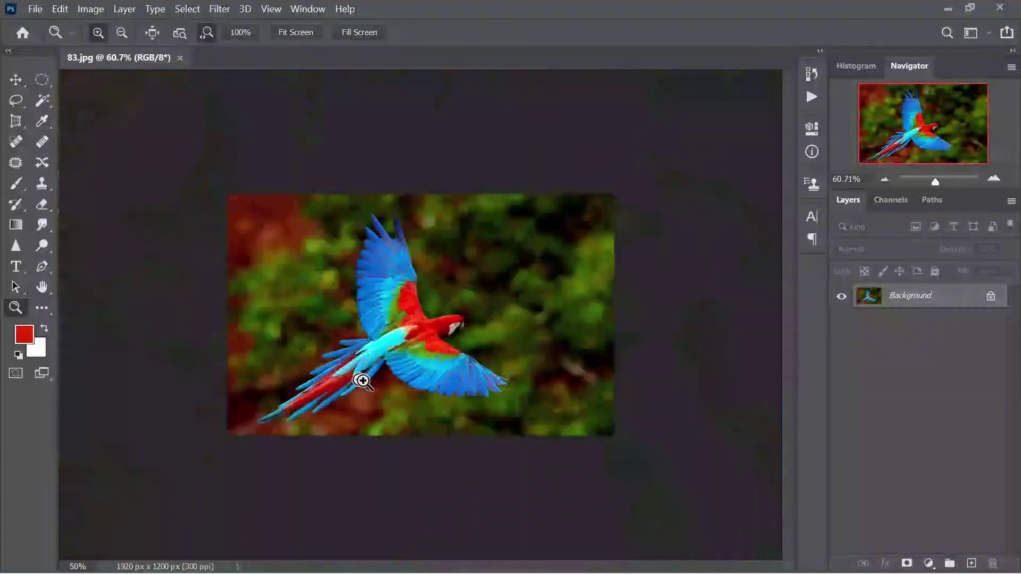
scroll(445, 380, "down", 3)
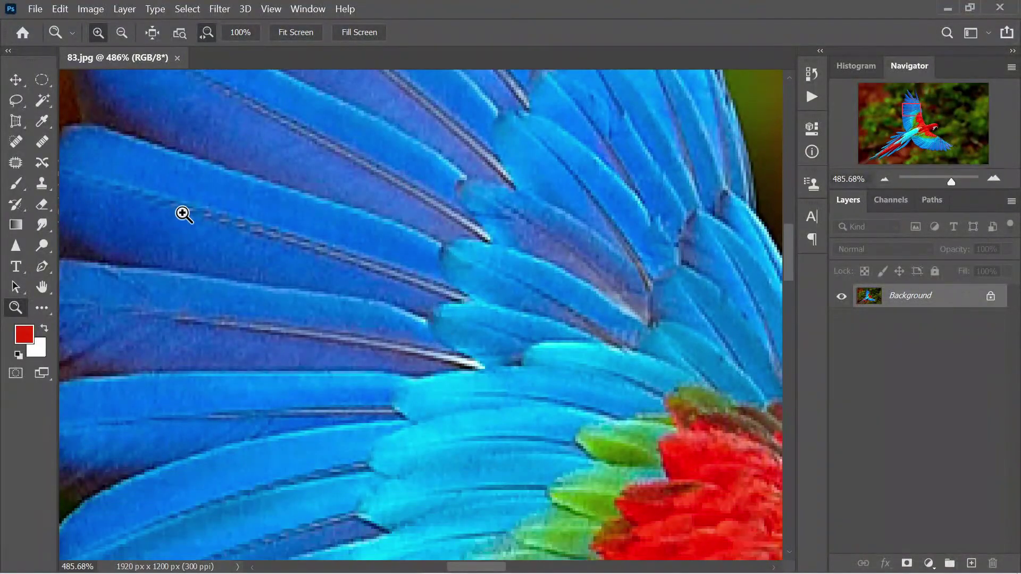
left_click_drag(183, 214, 406, 373)
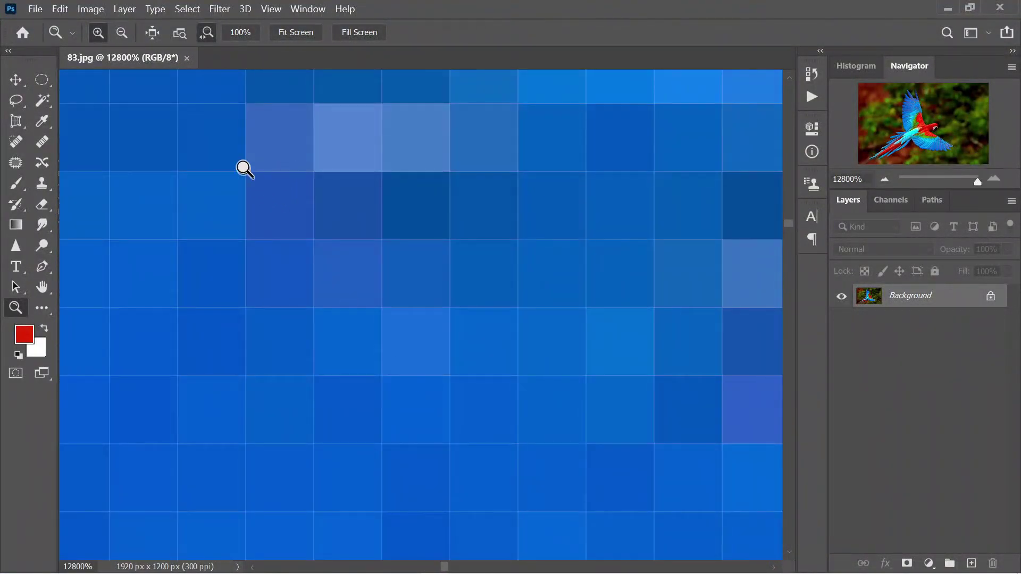
mouse_move(46, 102)
left_mouse_down()
mouse_move(43, 137)
mouse_move(177, 141)
left_mouse_up()
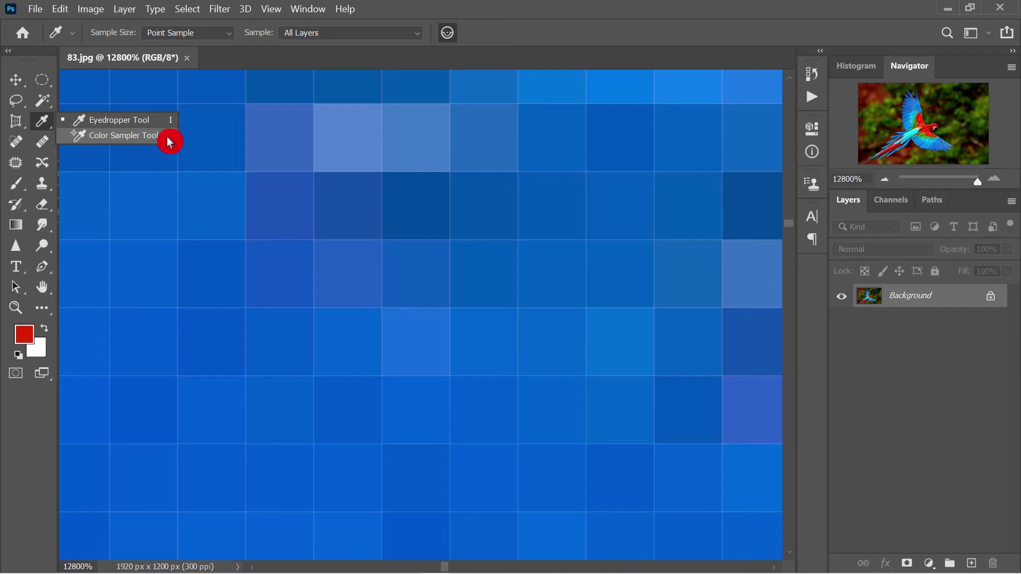
With the Color Sampler tool, place sampler #1 on a blue wing pixel reading RGB 100, 131, 212.
left_click_drag(177, 140, 159, 141)
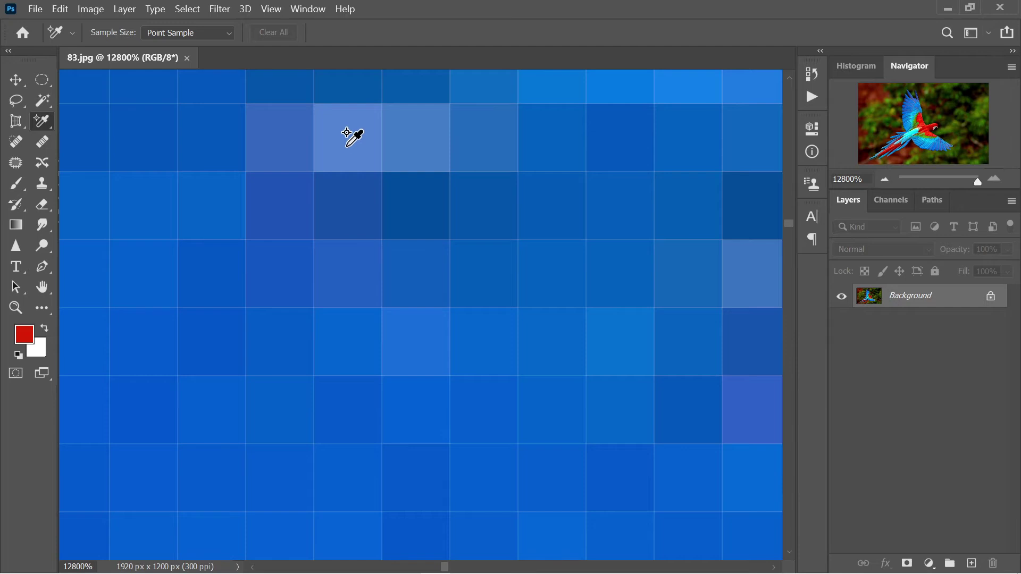
scroll(347, 132, "up", 1)
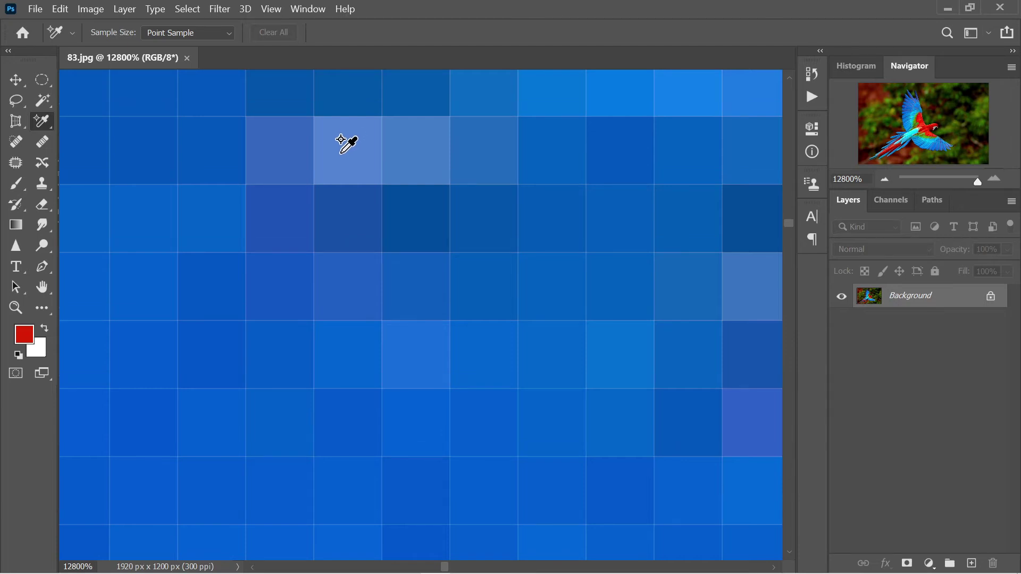
left_click(340, 139)
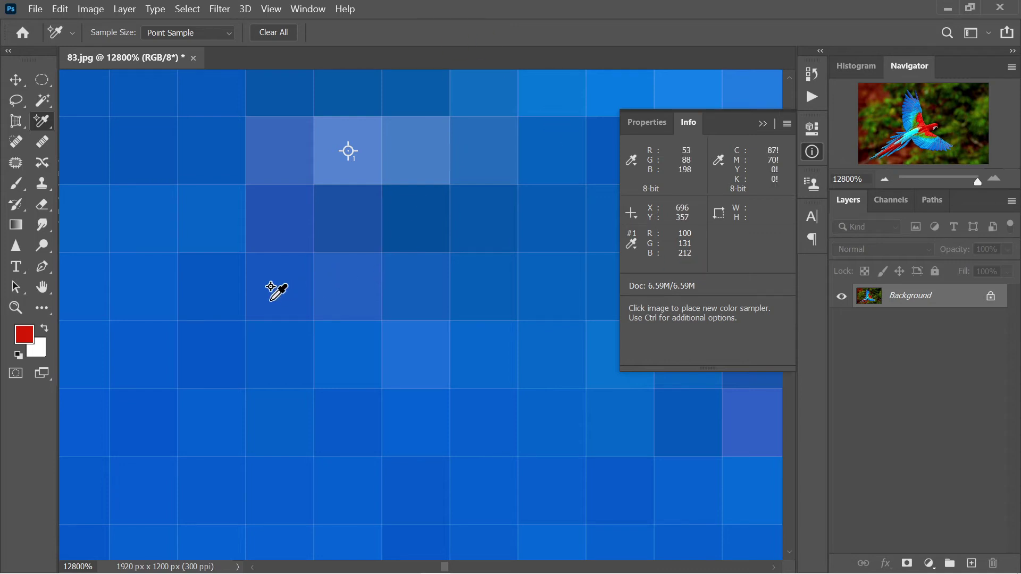
Open the foreground Color Picker, move it up, and select its R 189, G 39, B 3 values.
left_click(40, 333)
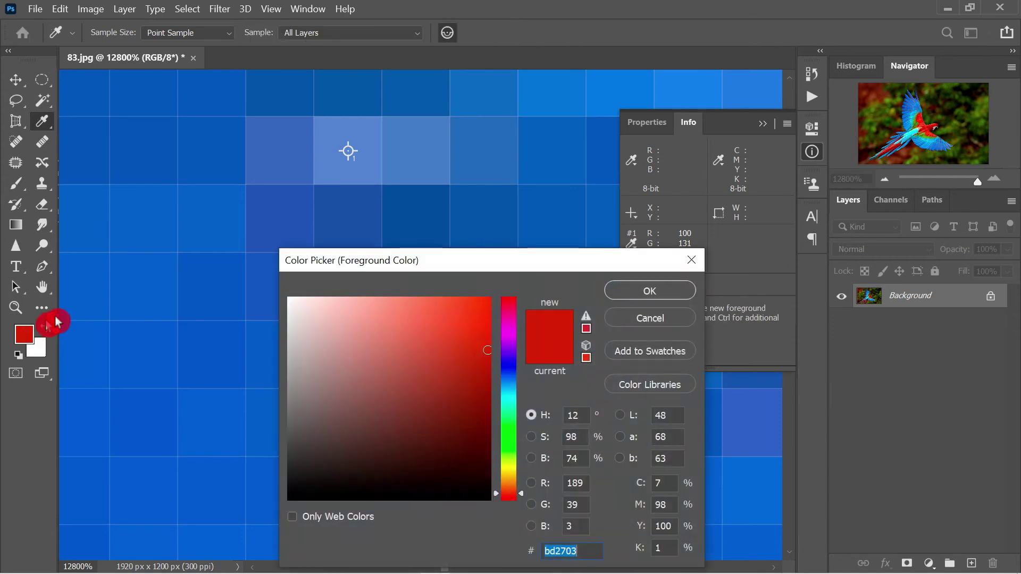
left_click_drag(429, 266, 416, 142)
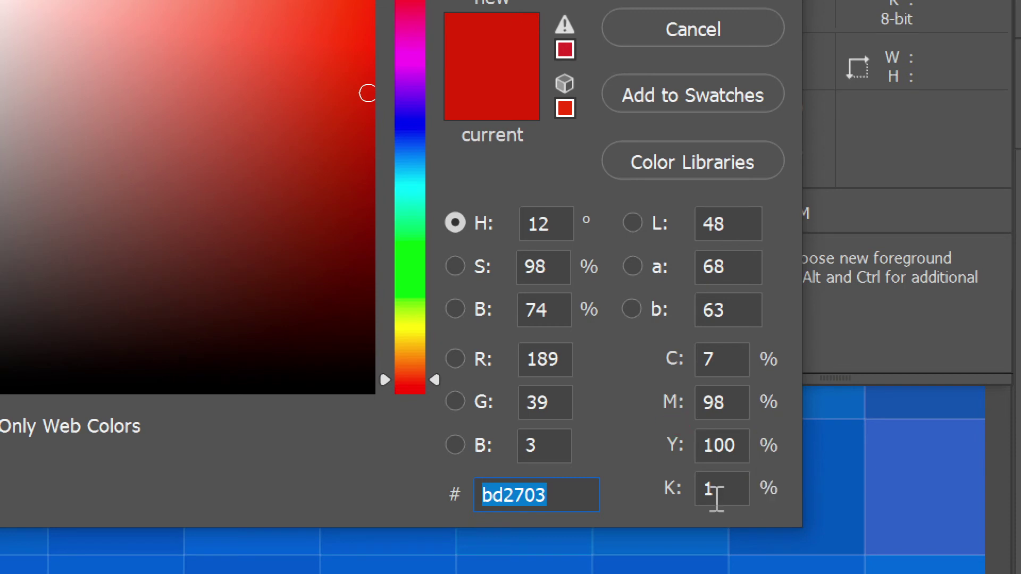
left_click(559, 354)
left_click_drag(560, 354, 522, 363)
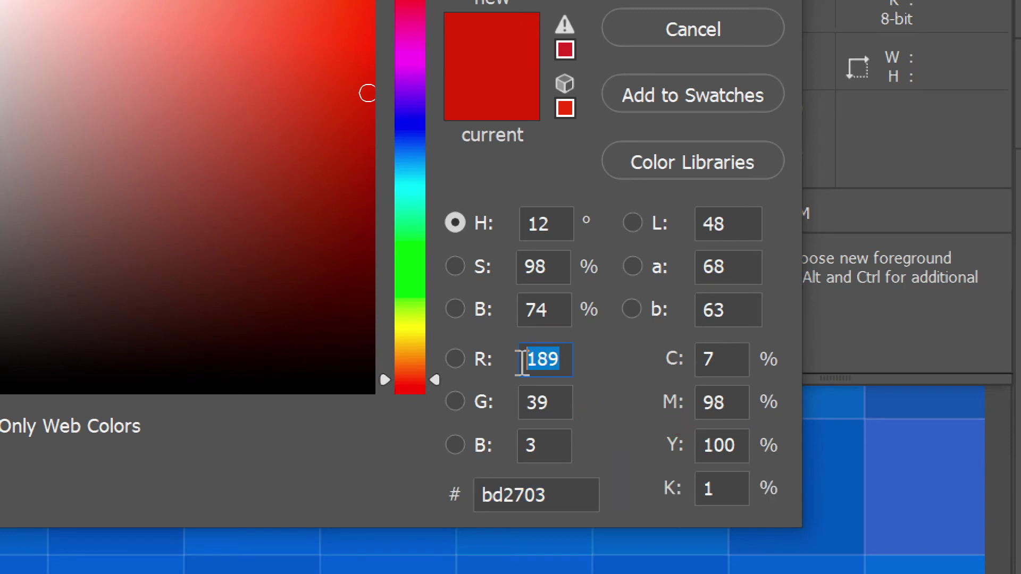
left_click_drag(566, 402, 513, 404)
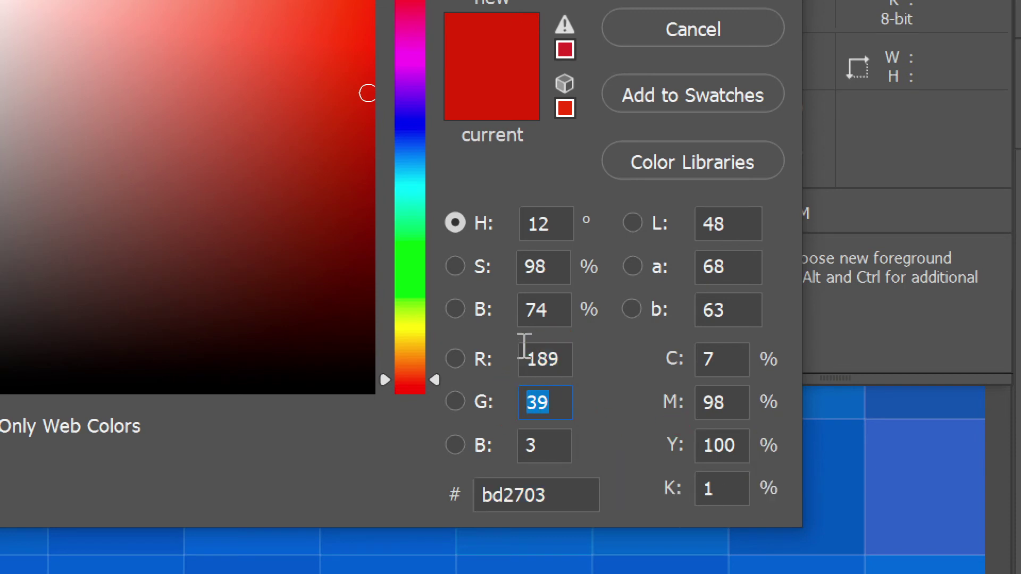
double_click(527, 357)
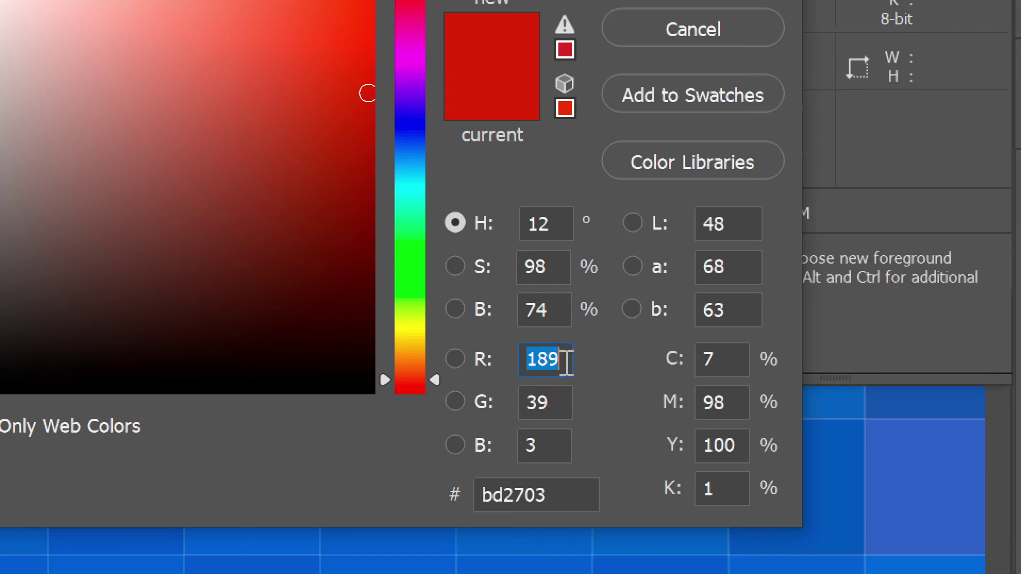
left_click_drag(556, 402, 518, 407)
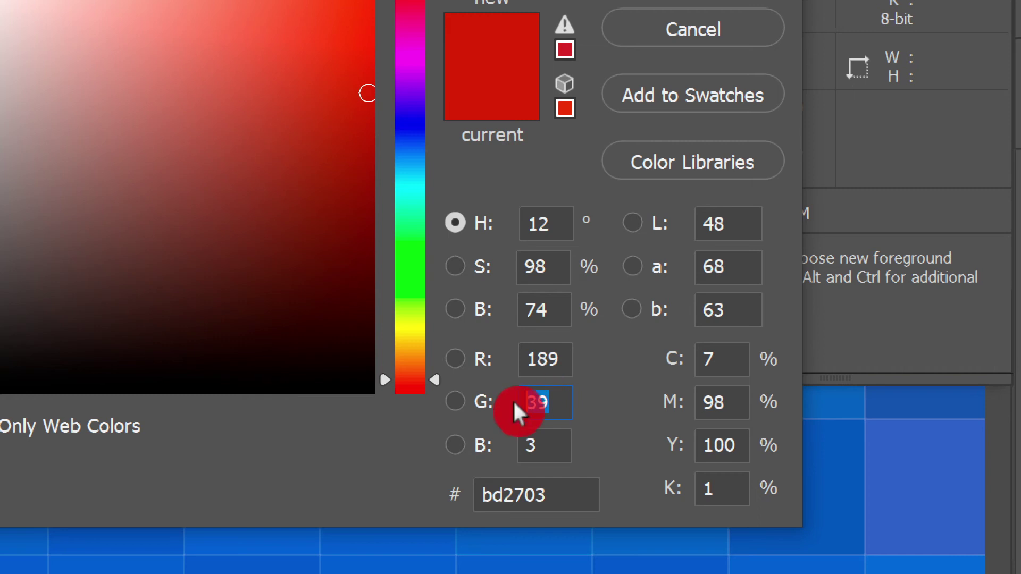
left_click_drag(548, 446, 513, 446)
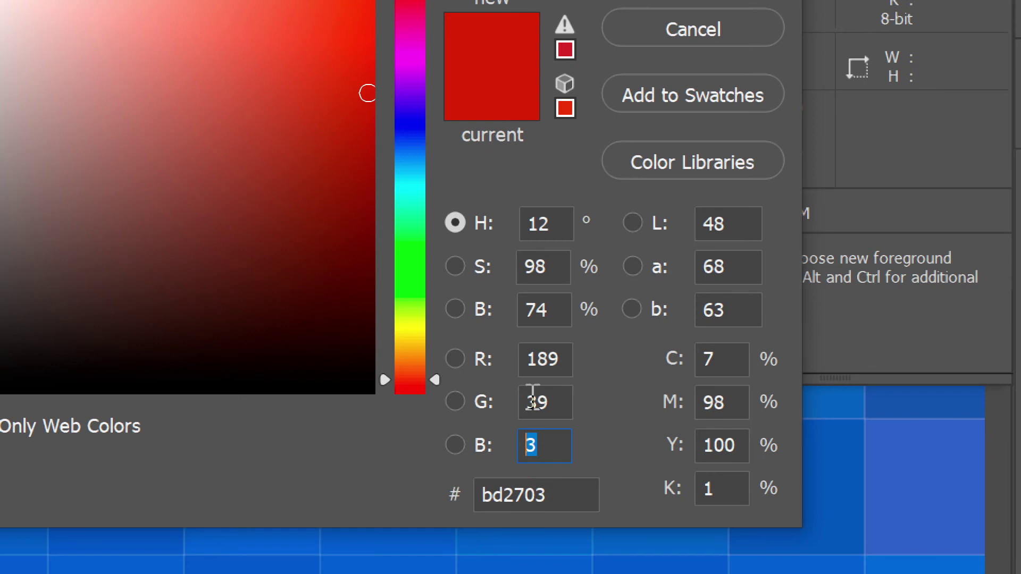
left_click_drag(559, 360, 552, 360)
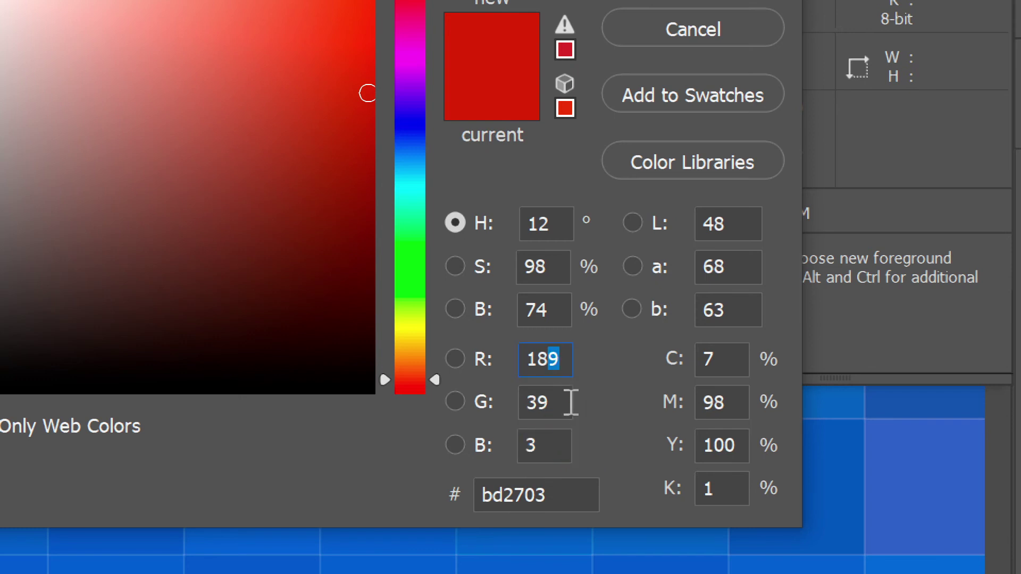
left_click_drag(550, 402, 524, 402)
Retype the RGB fields, trying 0 and 255 for green, blue and red.
key("BackSpace")
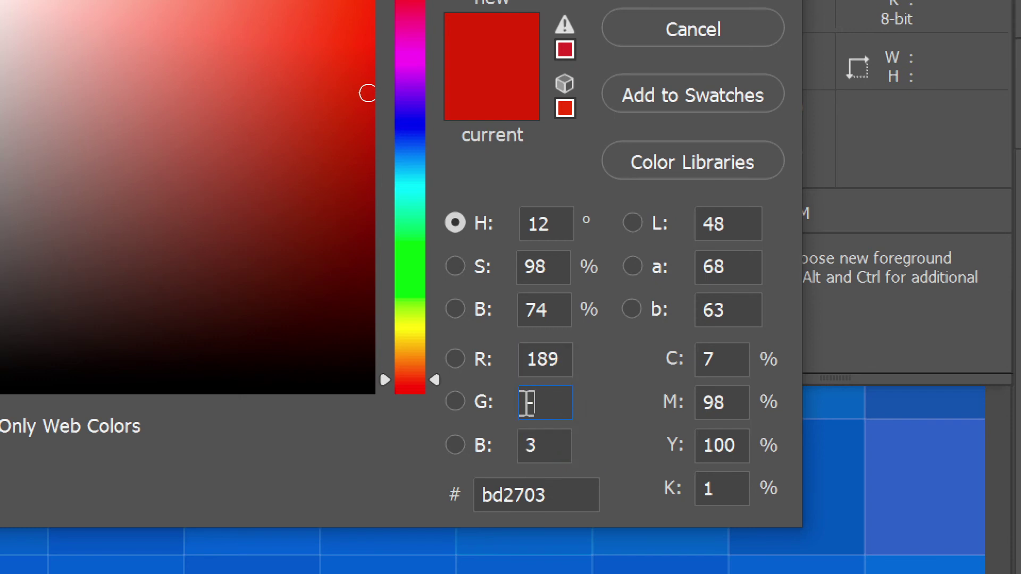
type("0")
left_click_drag(558, 444, 501, 444)
type("0")
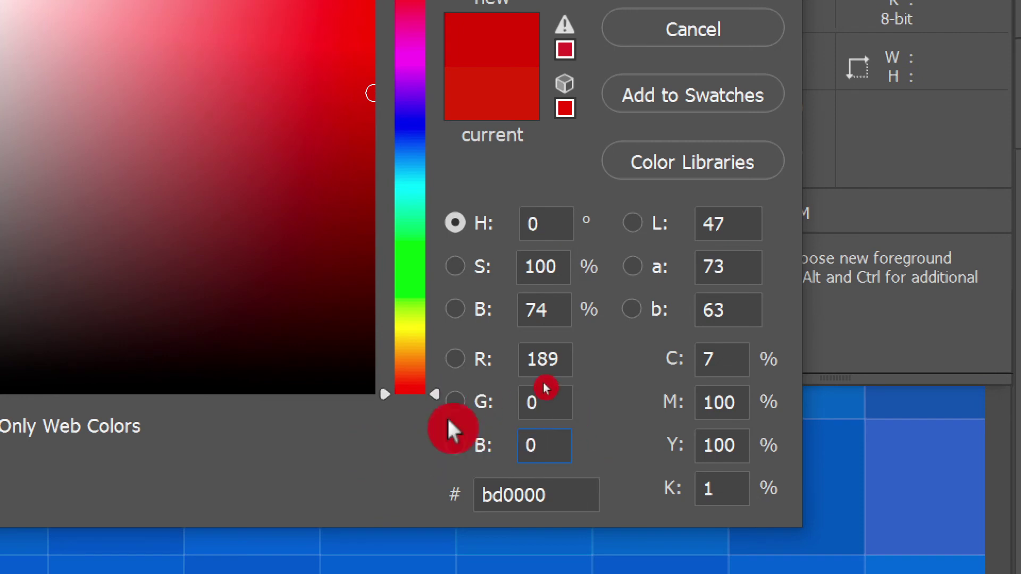
left_click_drag(568, 360, 505, 358)
type("2")
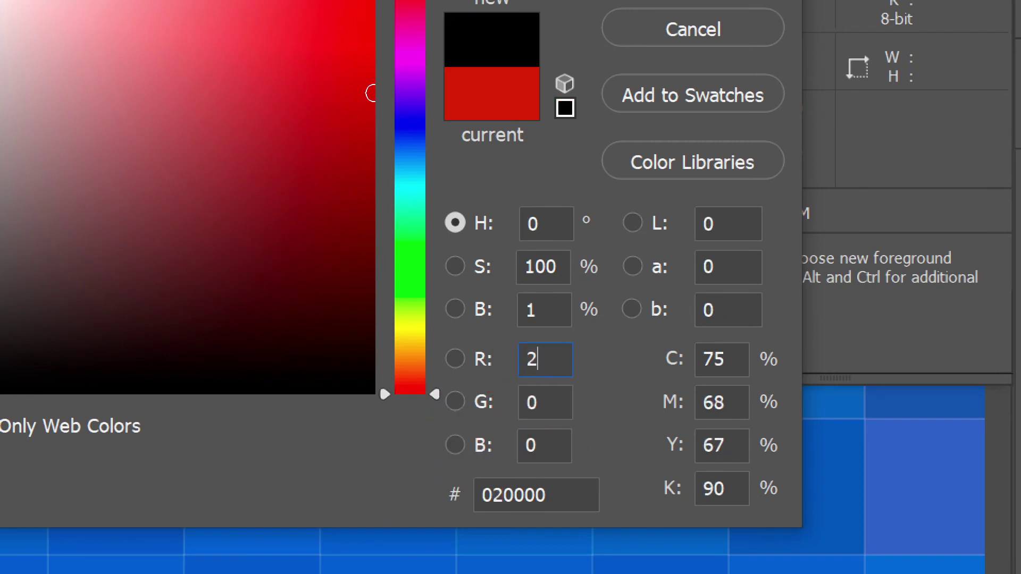
type("55")
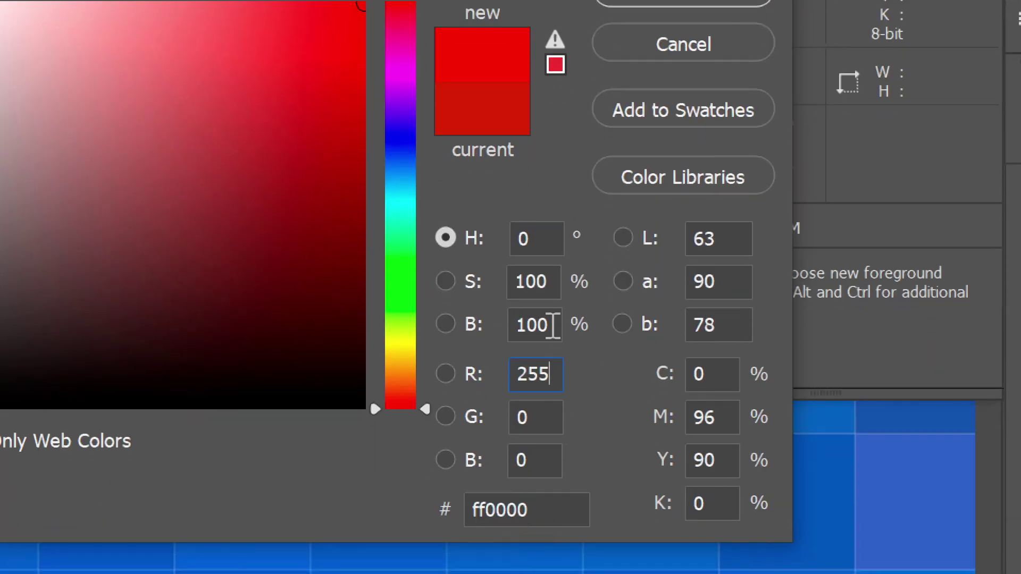
key("BackSpace")
key("BackSpace")
key("BackSpace")
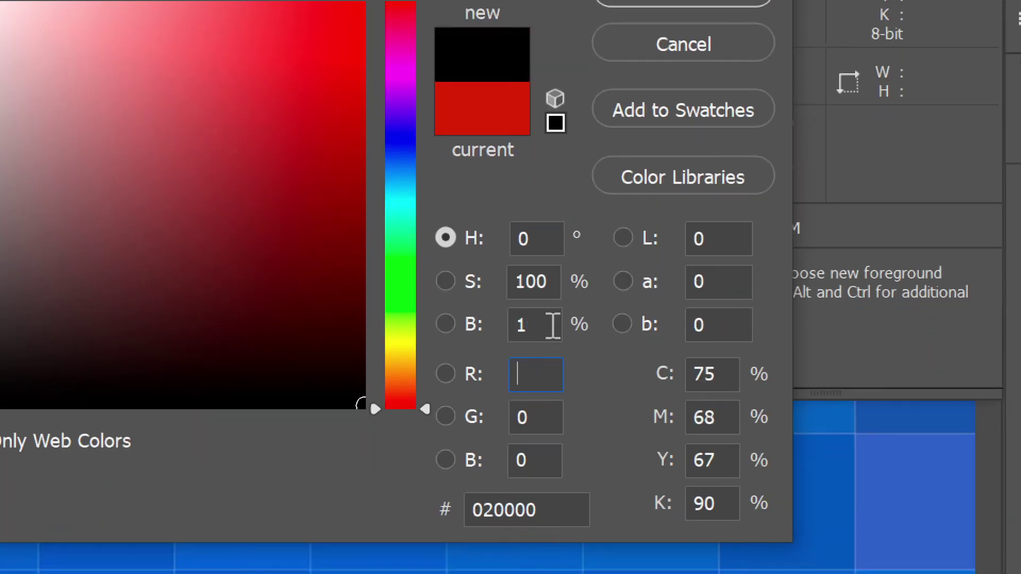
type("0")
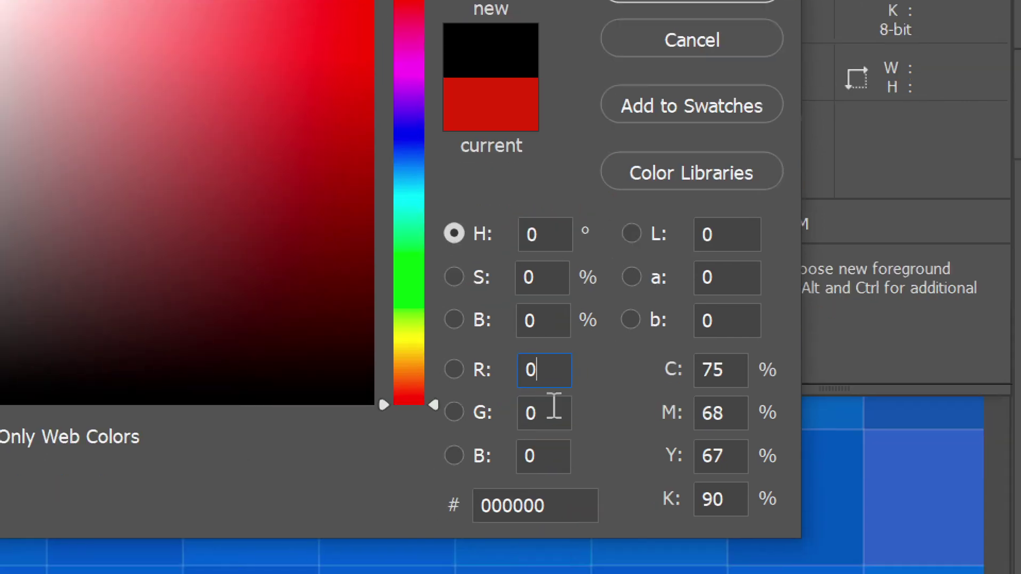
left_click(553, 409)
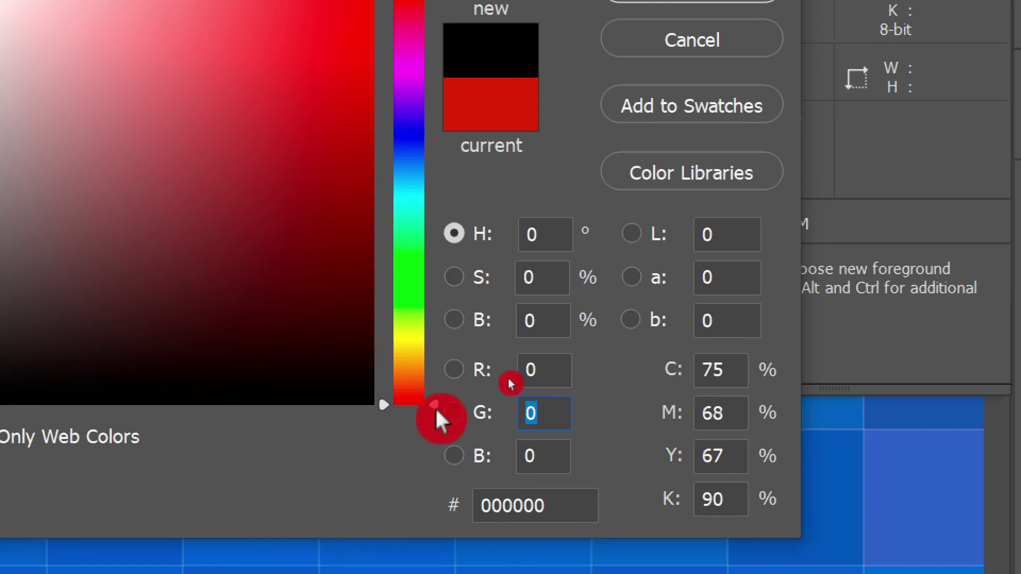
type("255")
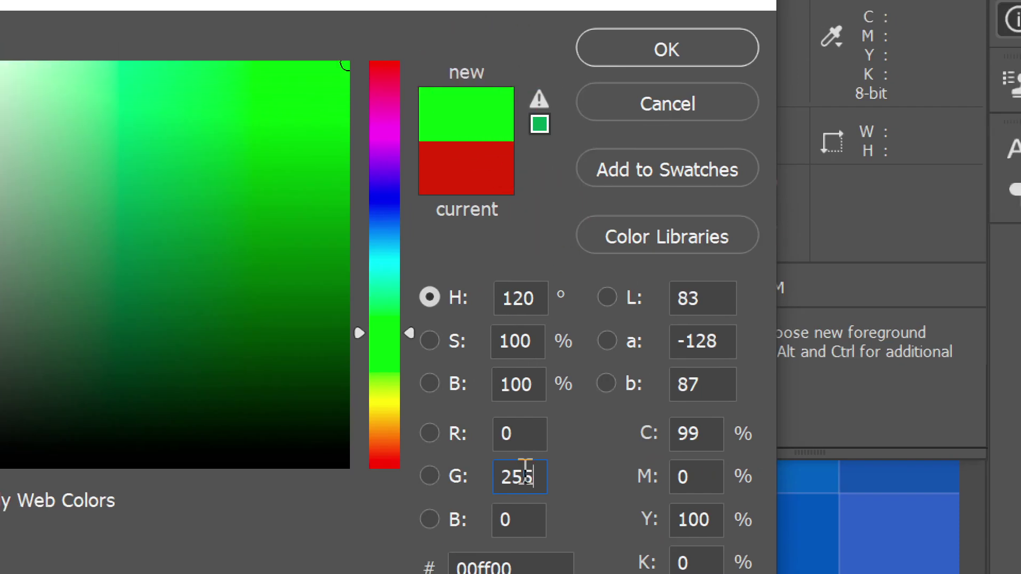
key("BackSpace")
key("BackSpace")
key("BackSpace")
type("0")
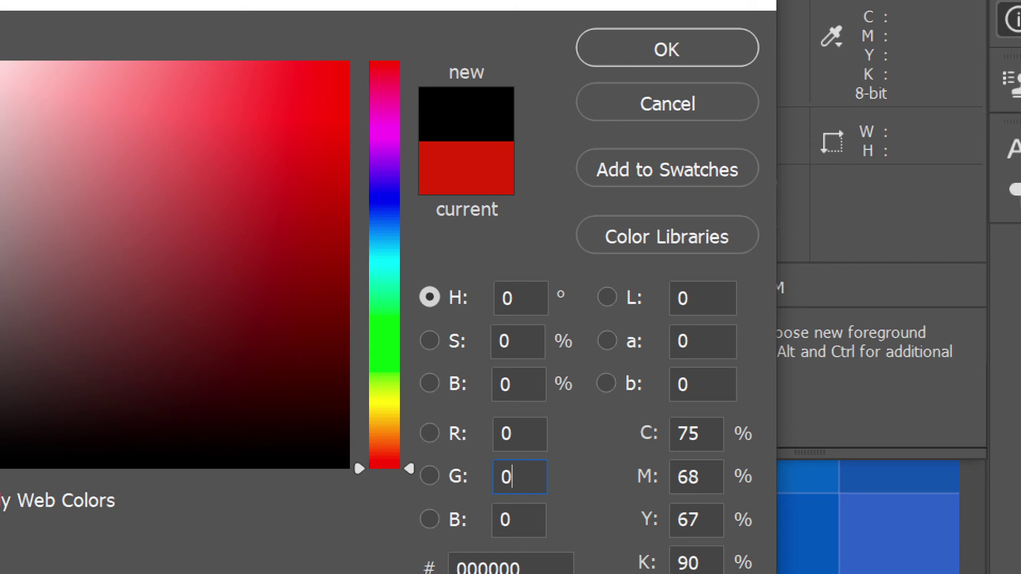
Enter 255 into the blue, red and green fields.
double_click(521, 520)
type("255")
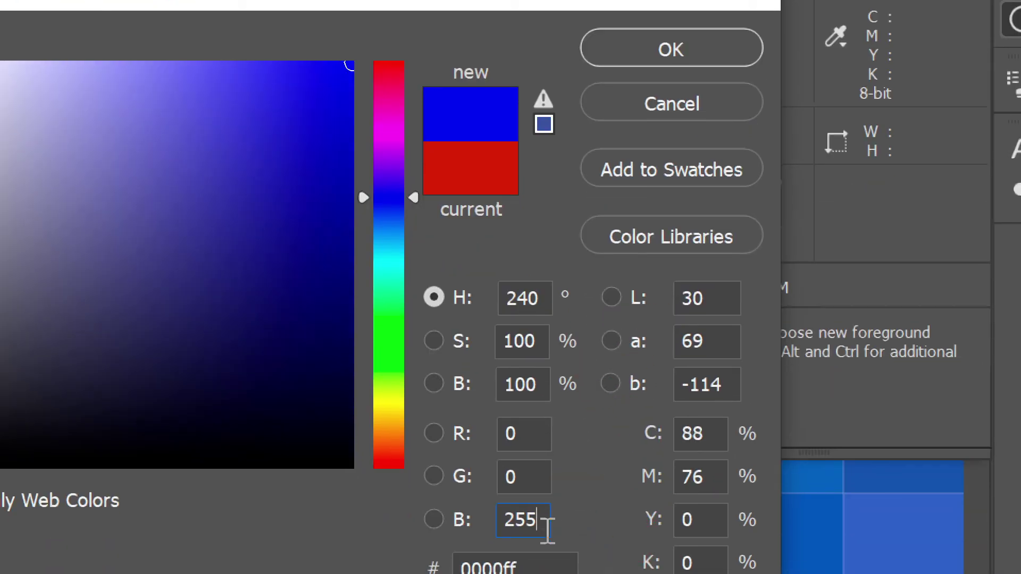
left_click_drag(468, 519, 543, 529)
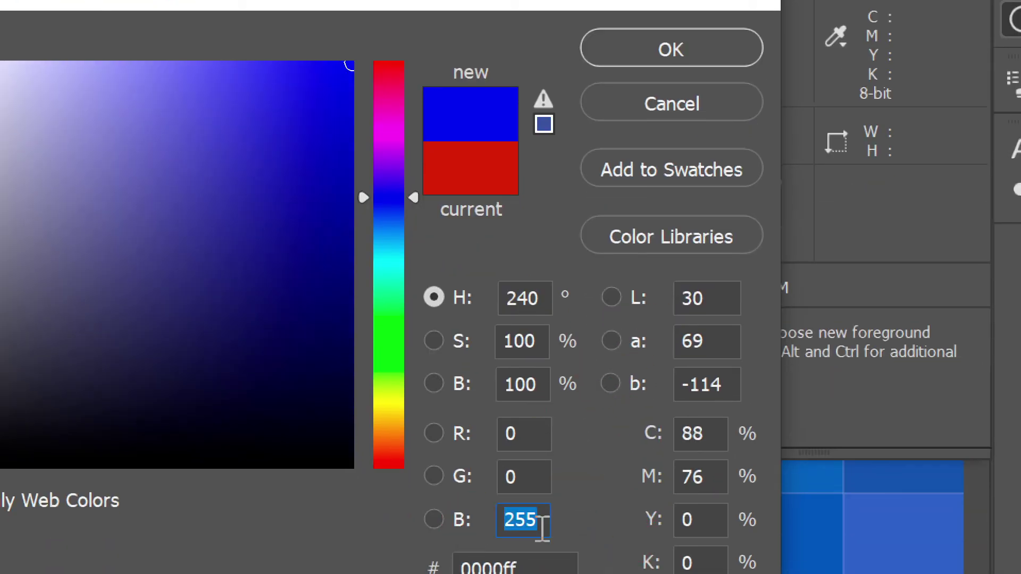
left_click_drag(543, 433, 422, 416)
type("255")
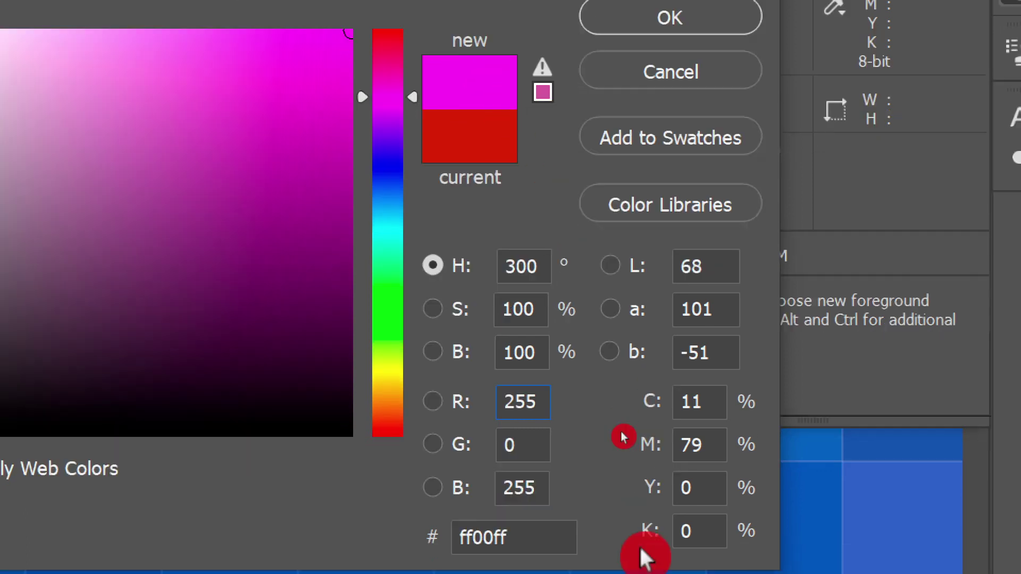
key("BackSpace")
key("BackSpace")
key("BackSpace")
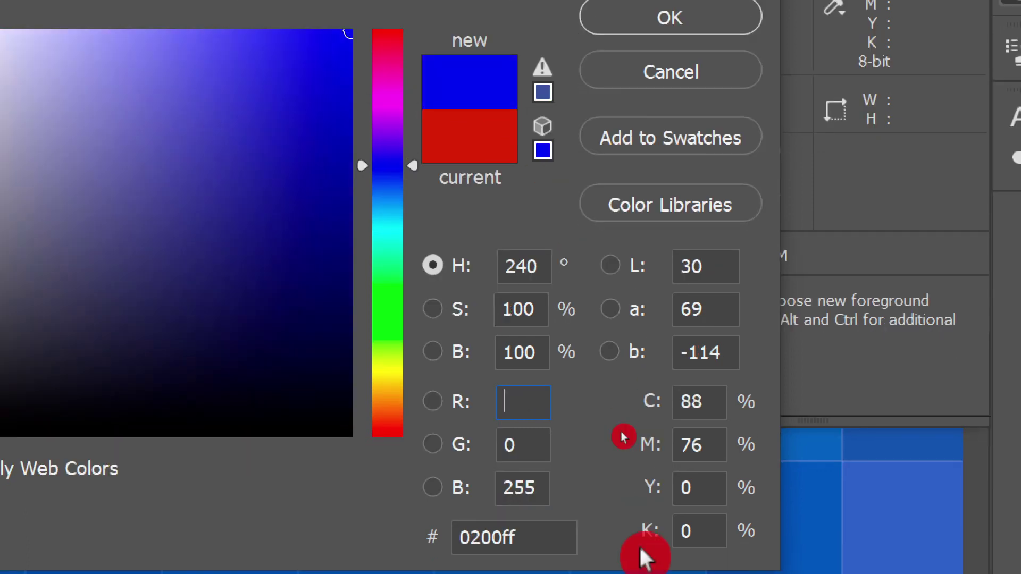
type("255")
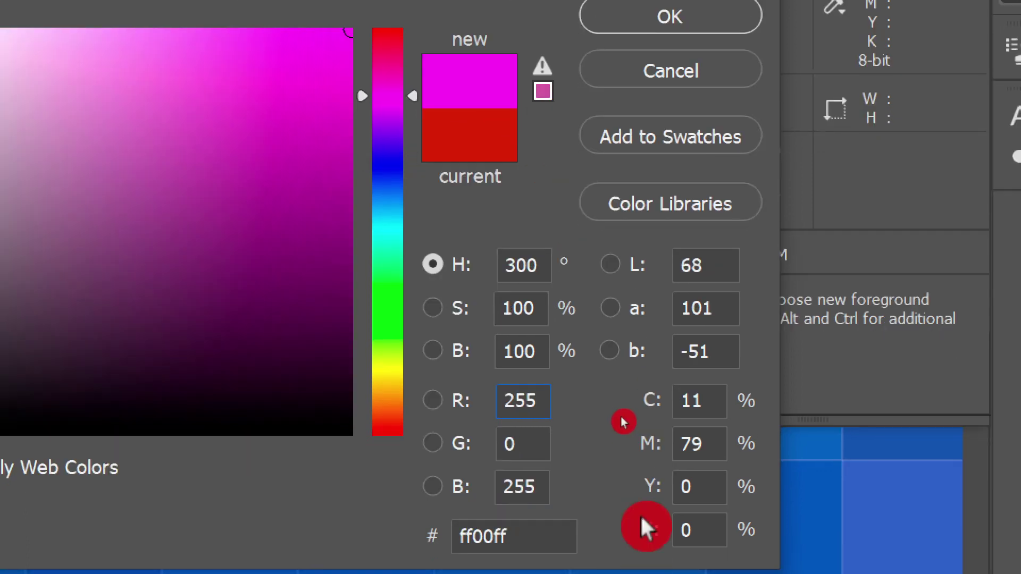
double_click(531, 444)
type("25")
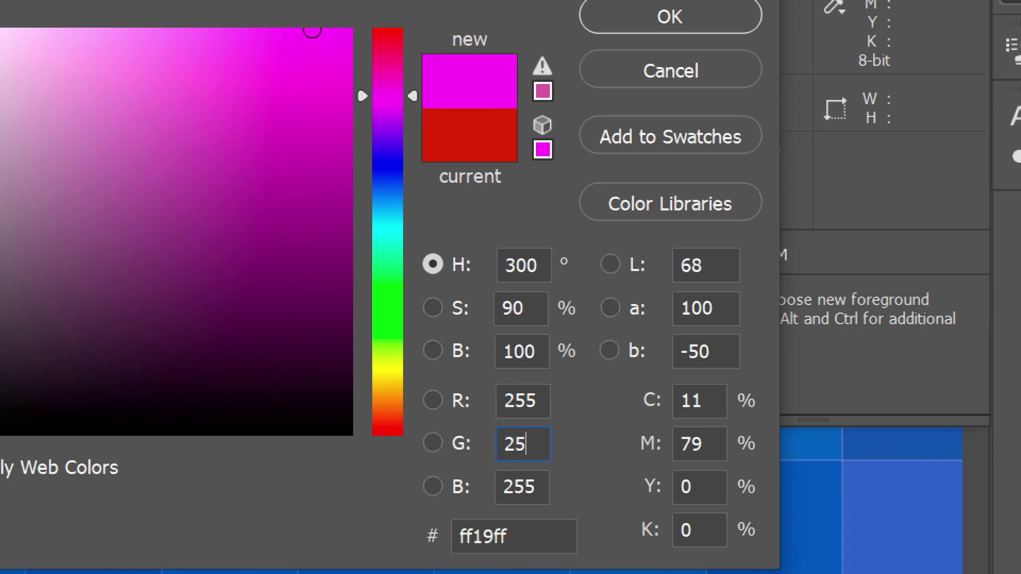
type("55")
Lower the blue value by one and try retyping it as 0, leaving near-white fffffe.
left_click(466, 452)
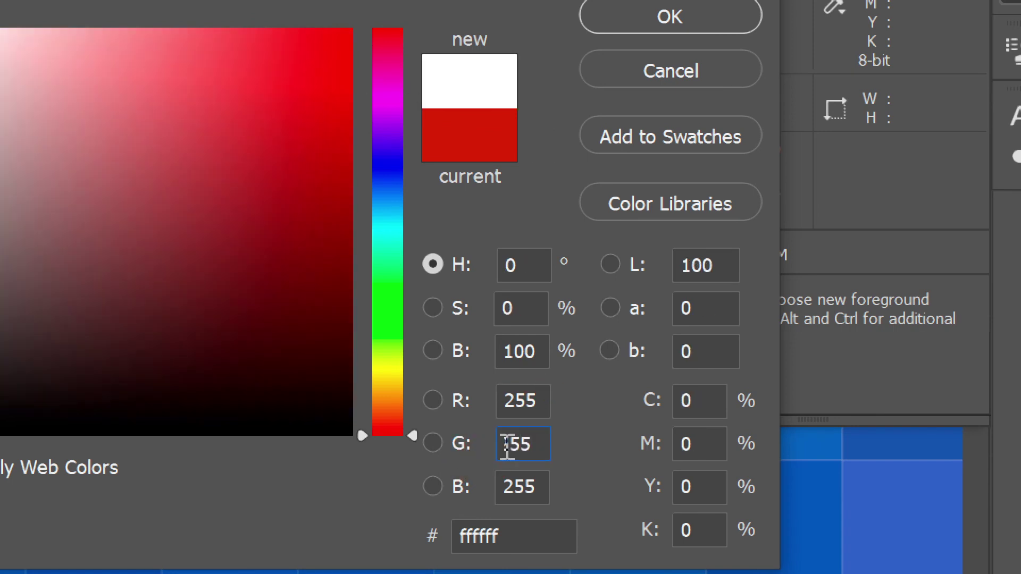
left_click(514, 486)
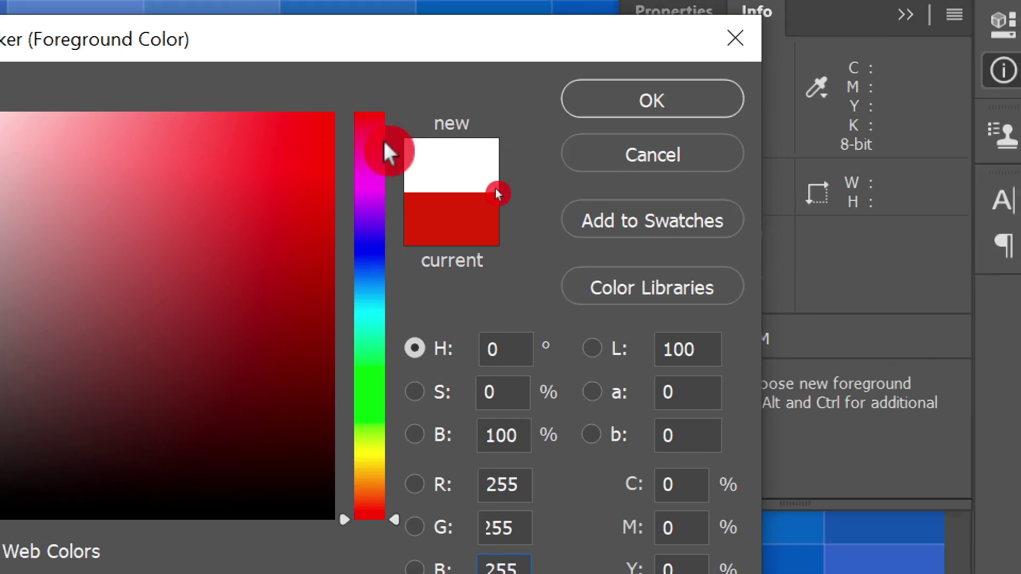
key("Down")
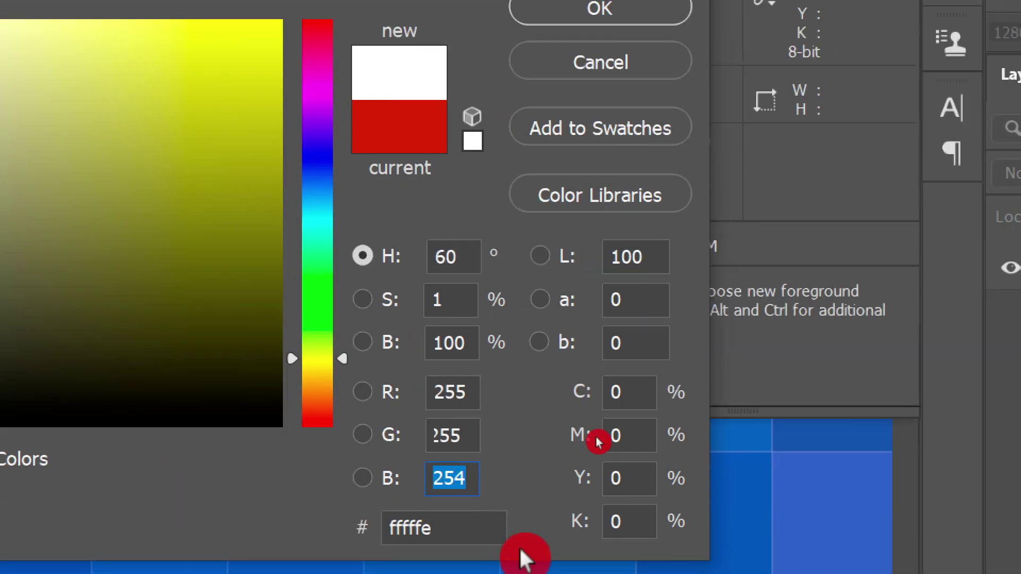
left_click(452, 430)
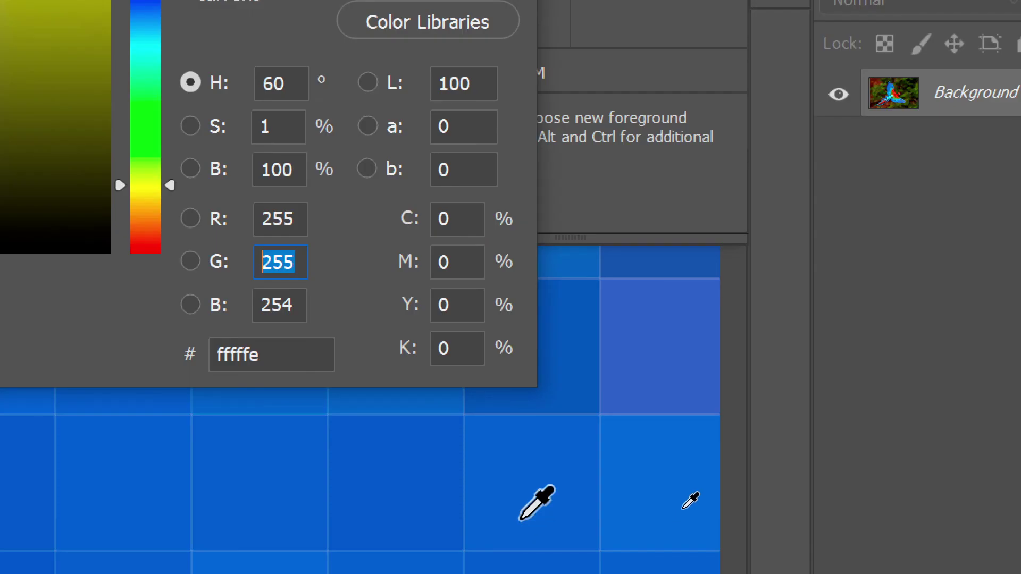
double_click(292, 300)
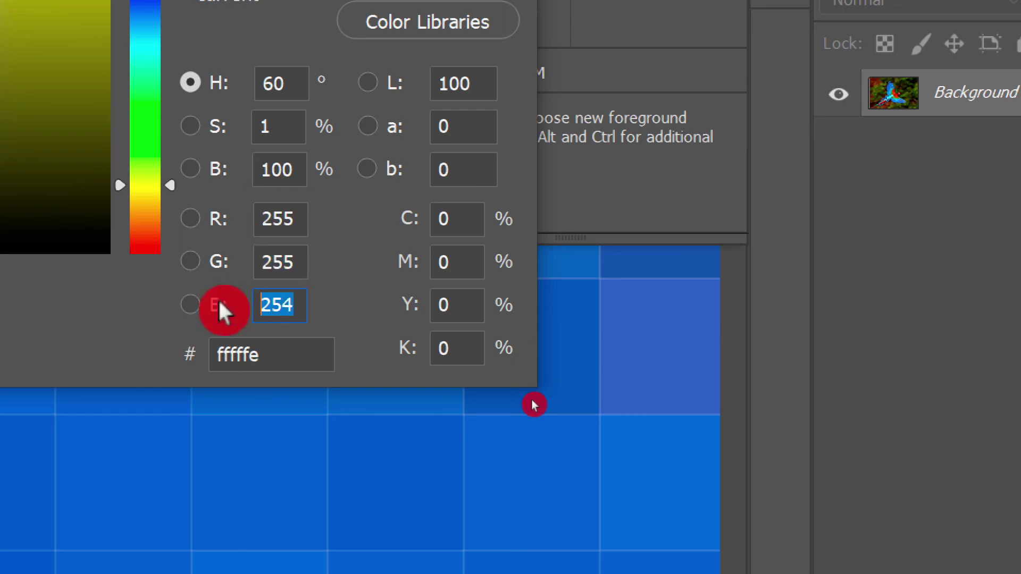
type("0")
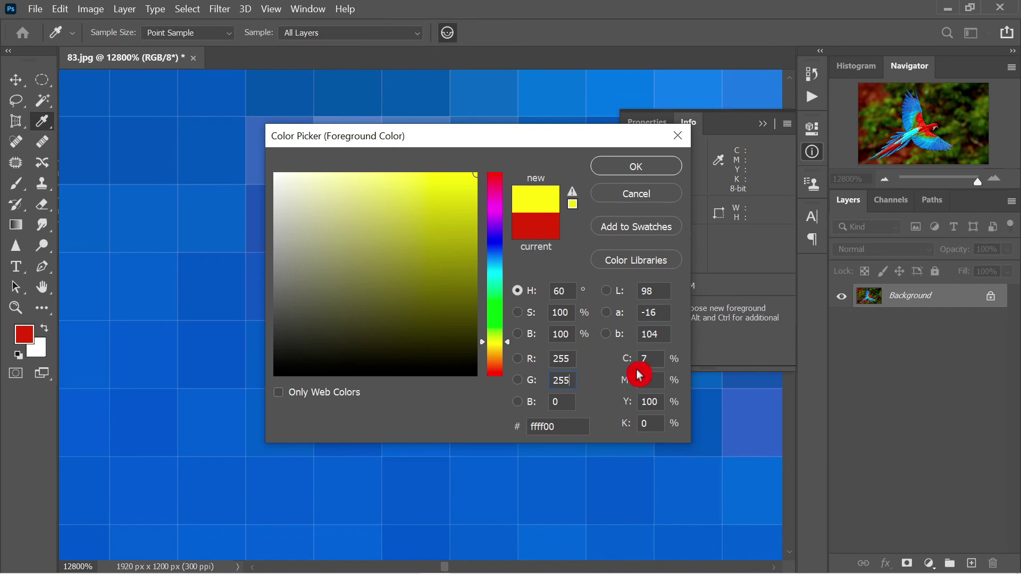
Shift the hue to green and pick medium green 1ea168 (30, 161, 104), then move the dialog lower.
double_click(574, 385)
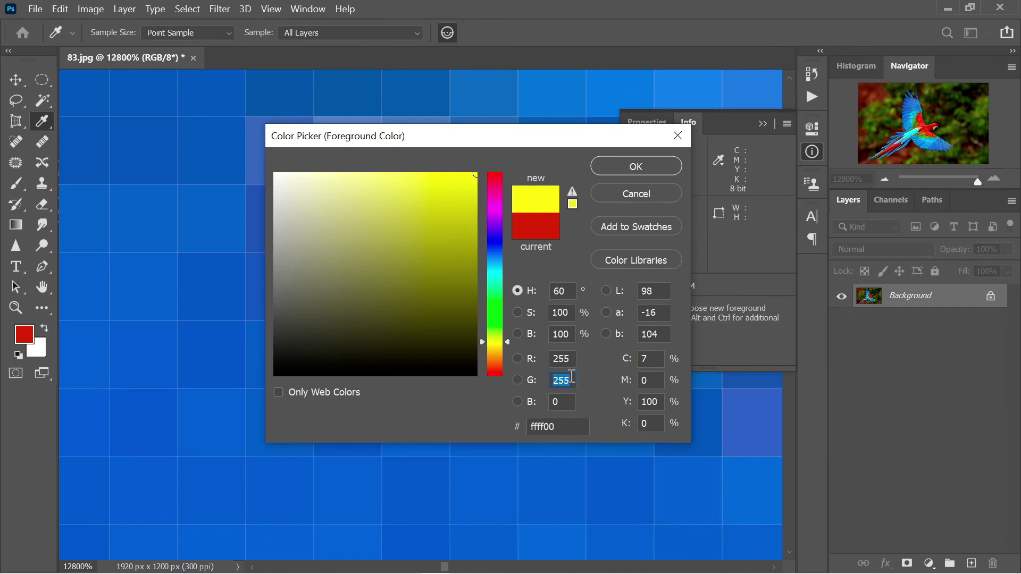
mouse_move(446, 260)
left_mouse_down()
mouse_move(386, 237)
mouse_move(408, 204)
left_mouse_up()
left_click(491, 291)
double_click(553, 359)
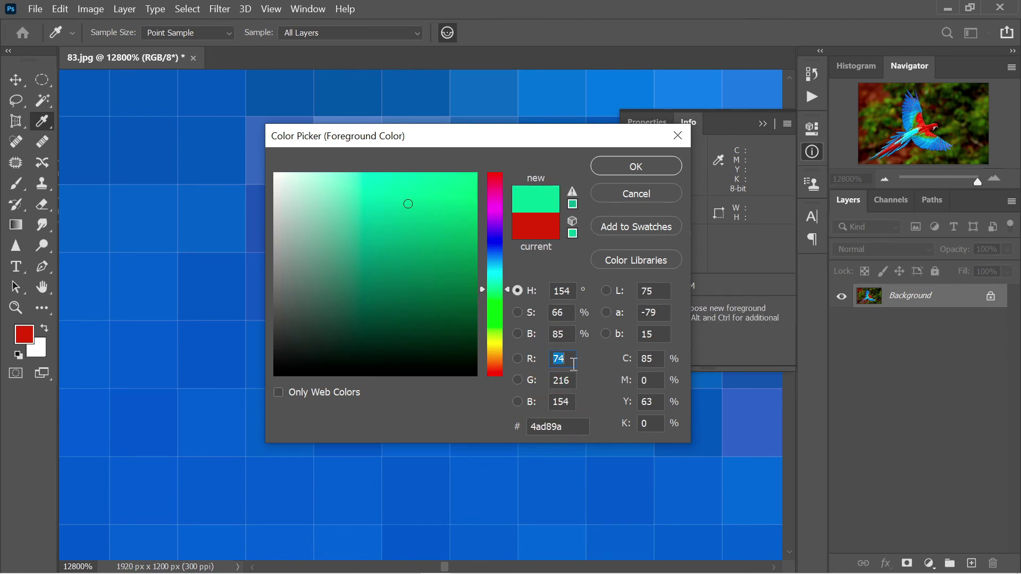
left_click_drag(394, 224, 436, 203)
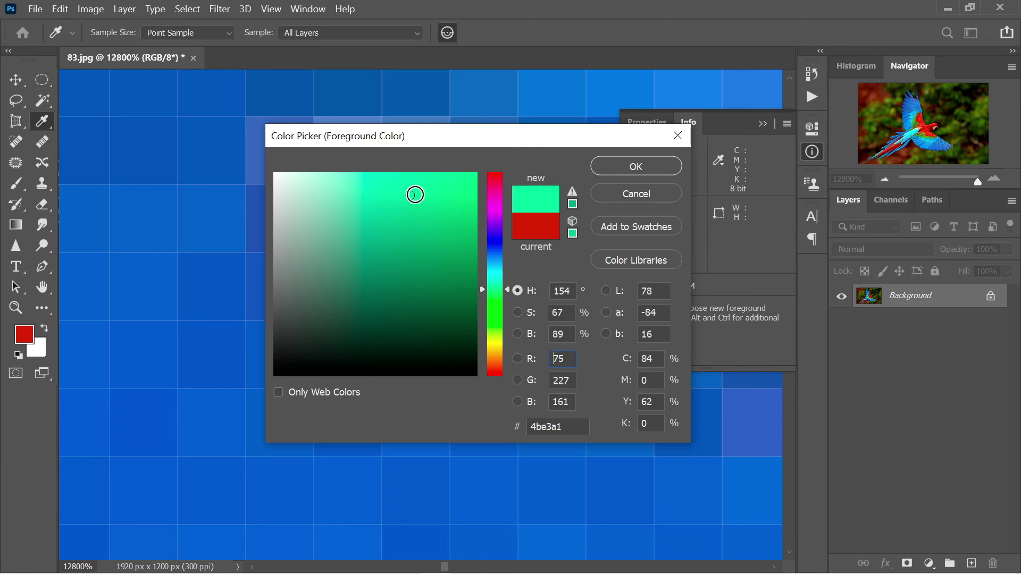
left_click(439, 247)
double_click(553, 366)
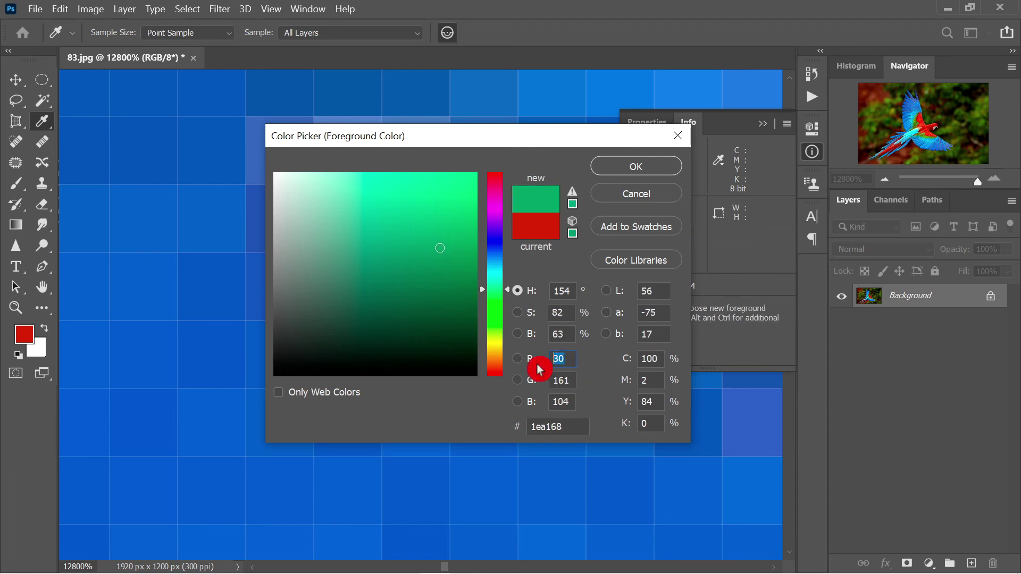
key("Tab")
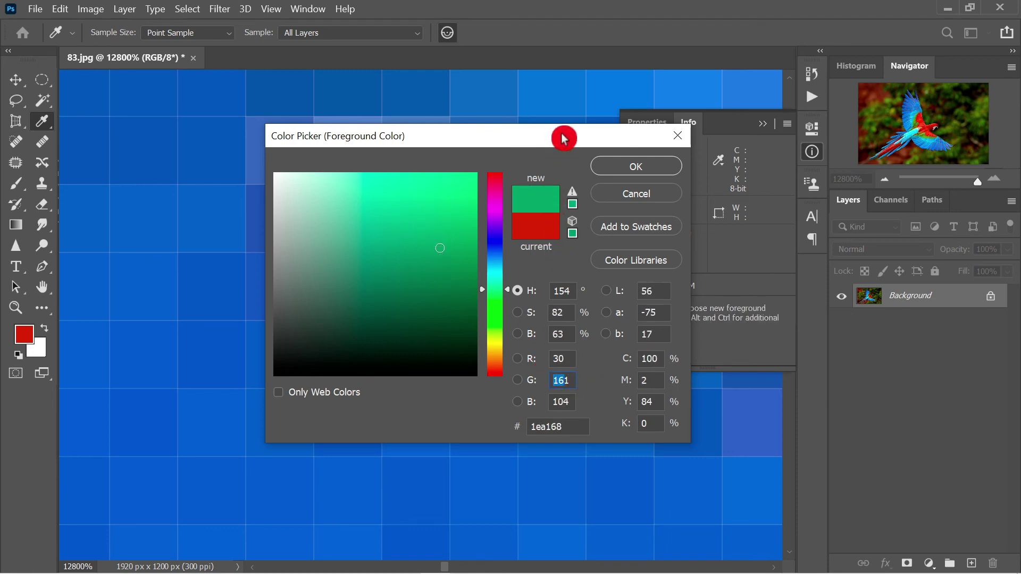
left_click_drag(560, 137, 466, 316)
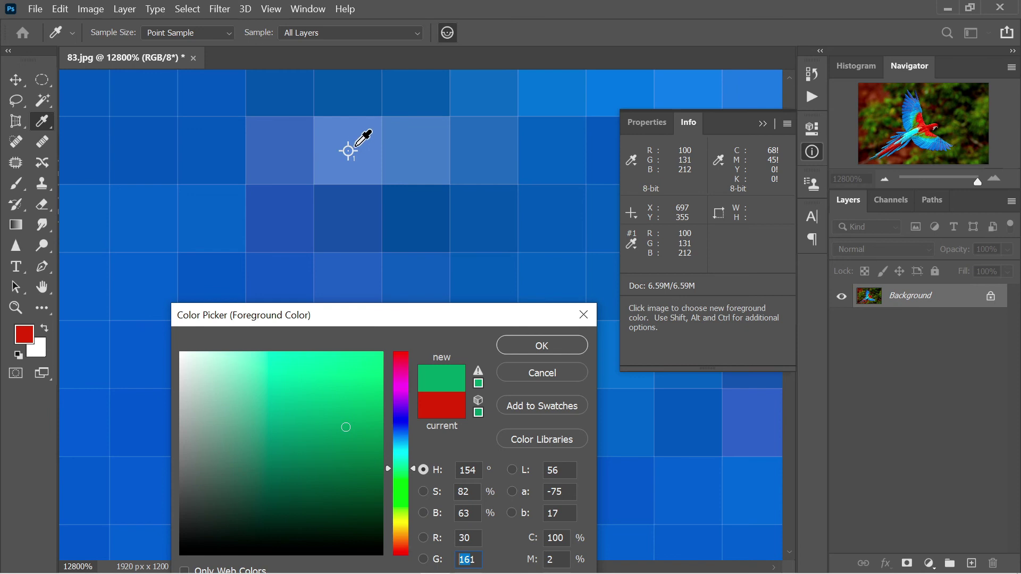
Enter R 100, G 131, B 212 (6483d4) and move the dialog aside to reveal the sampled pixel.
left_click_drag(383, 310, 388, 113)
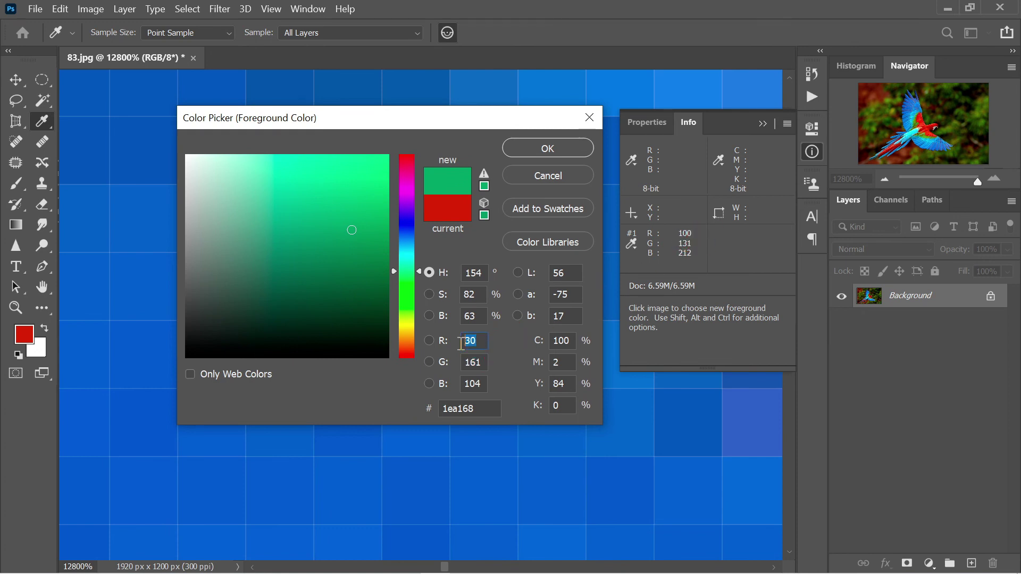
type("100")
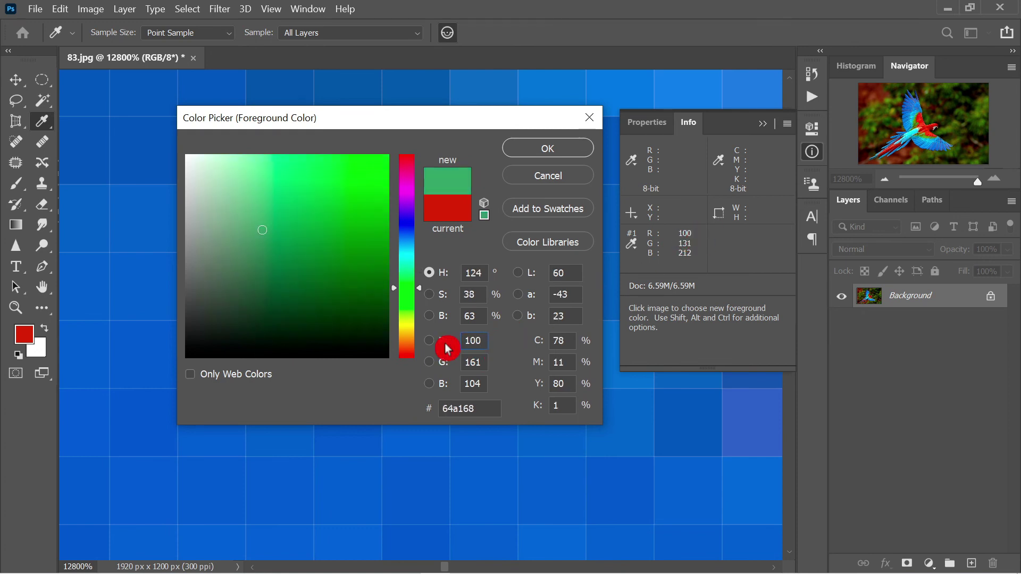
key("Tab")
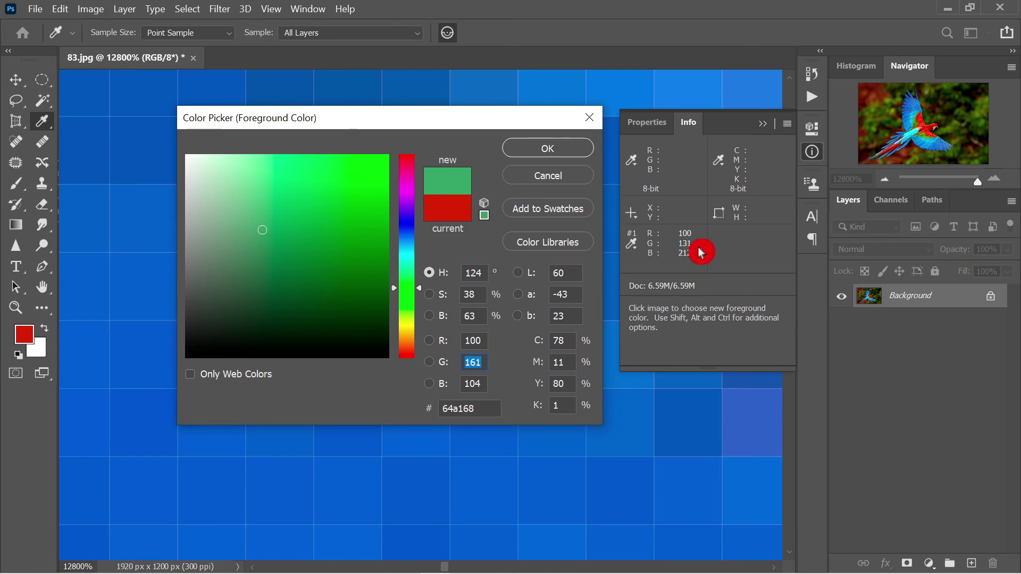
type("131")
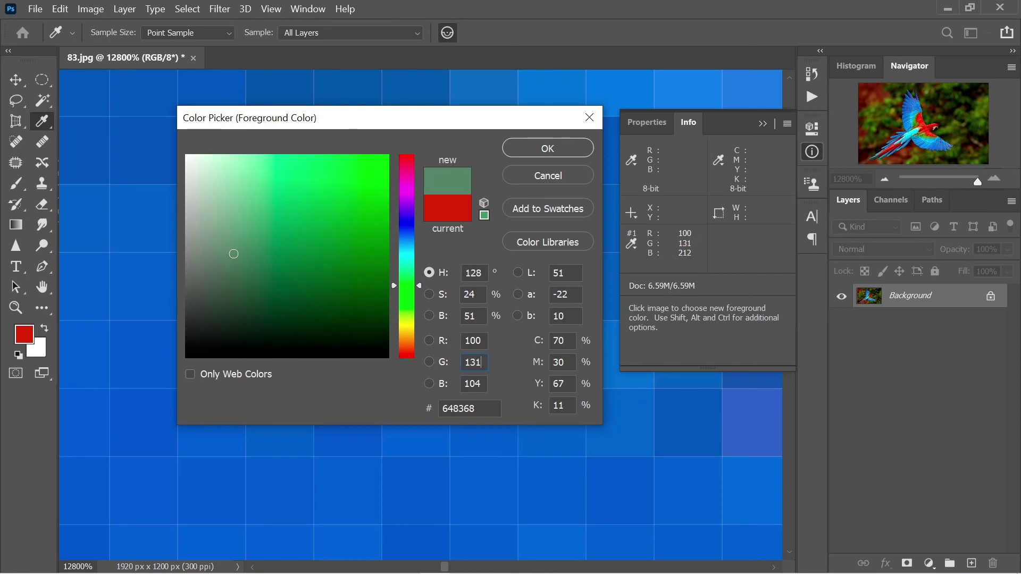
key("Tab")
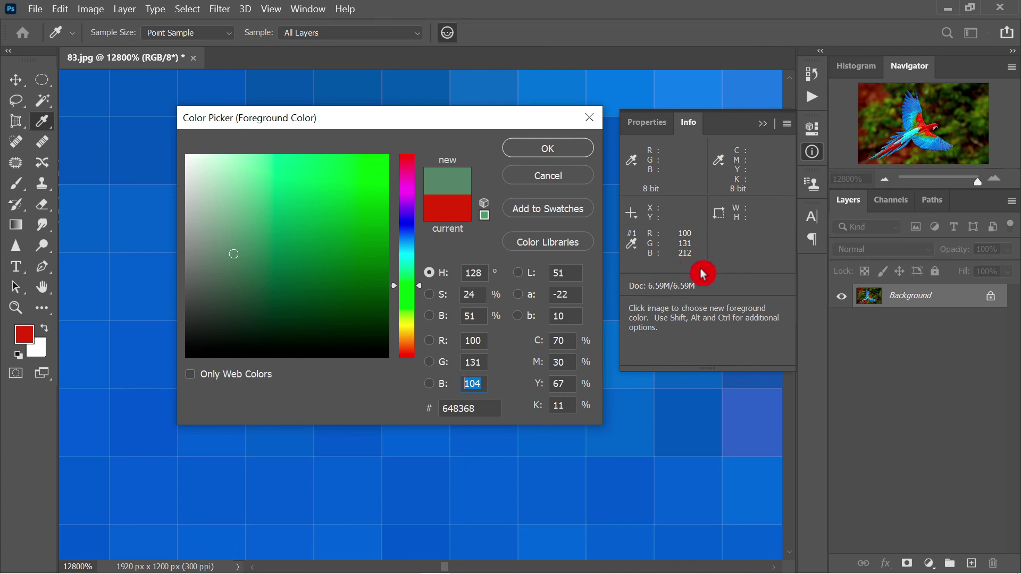
type("212")
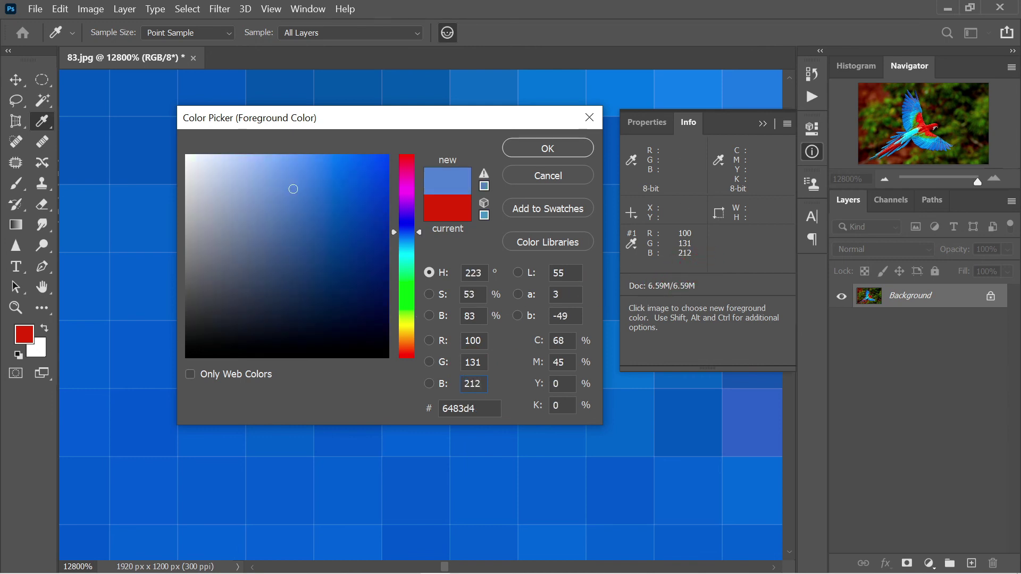
left_click_drag(387, 120, 435, 218)
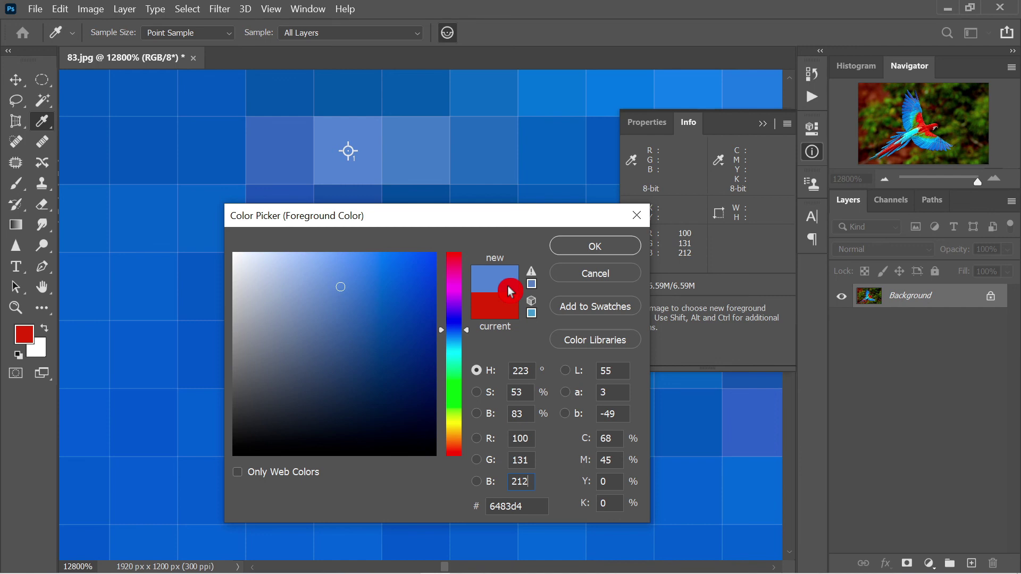
Cancel the Color Picker keeping red, close the Info panel, and fit the whole parrot on screen.
left_click(591, 276)
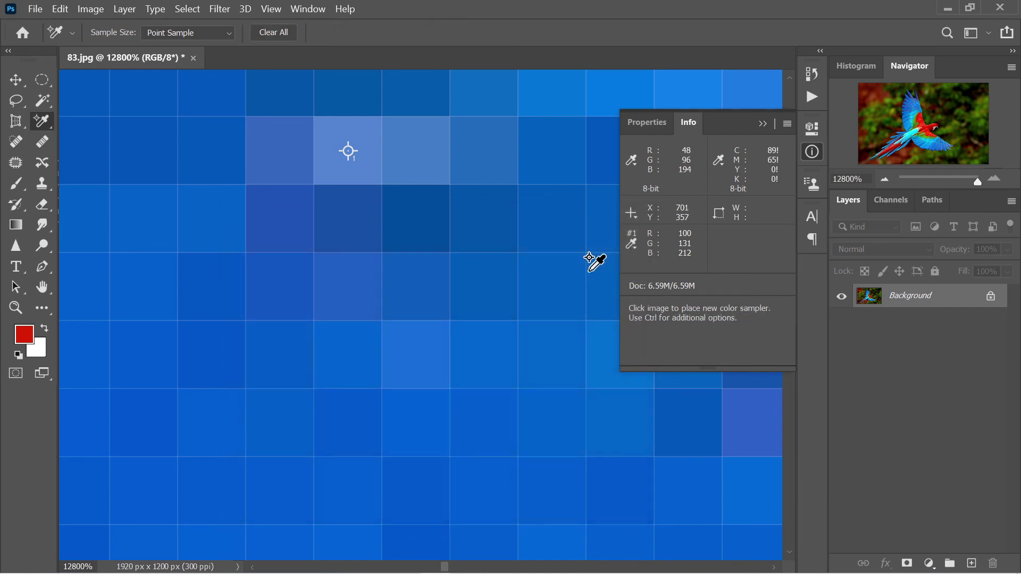
left_click(768, 127)
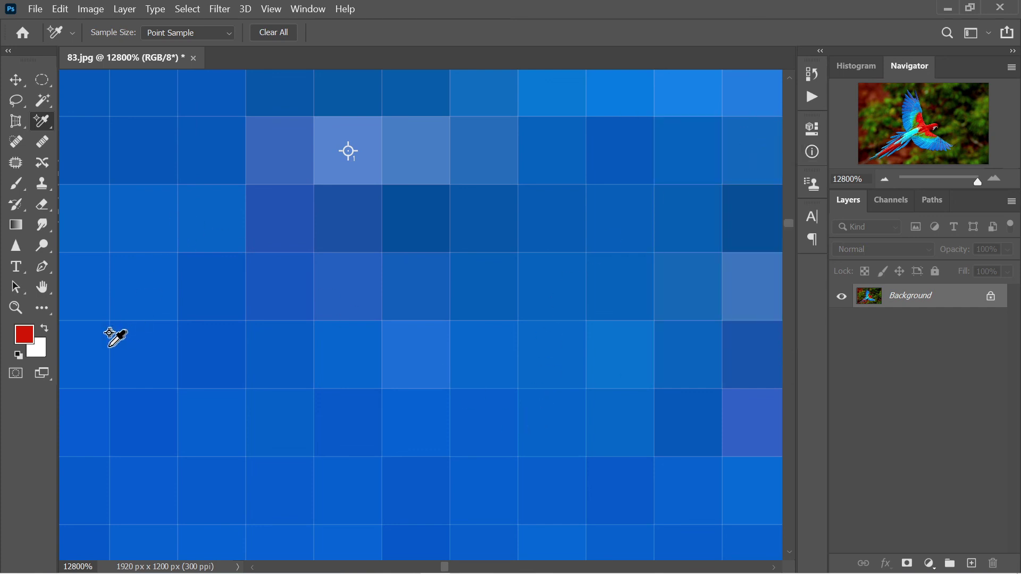
left_click(16, 310)
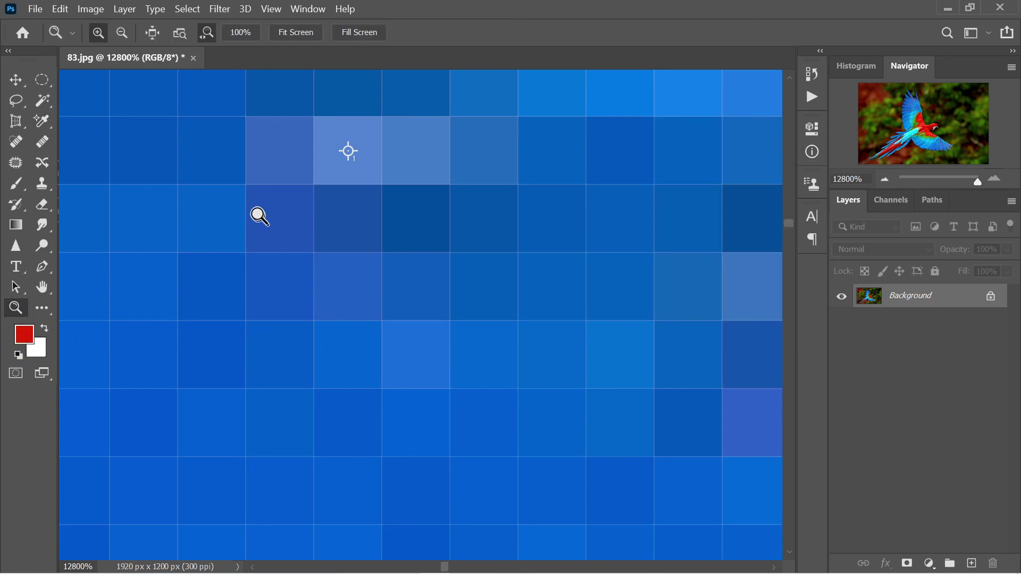
key("ctrl+0")
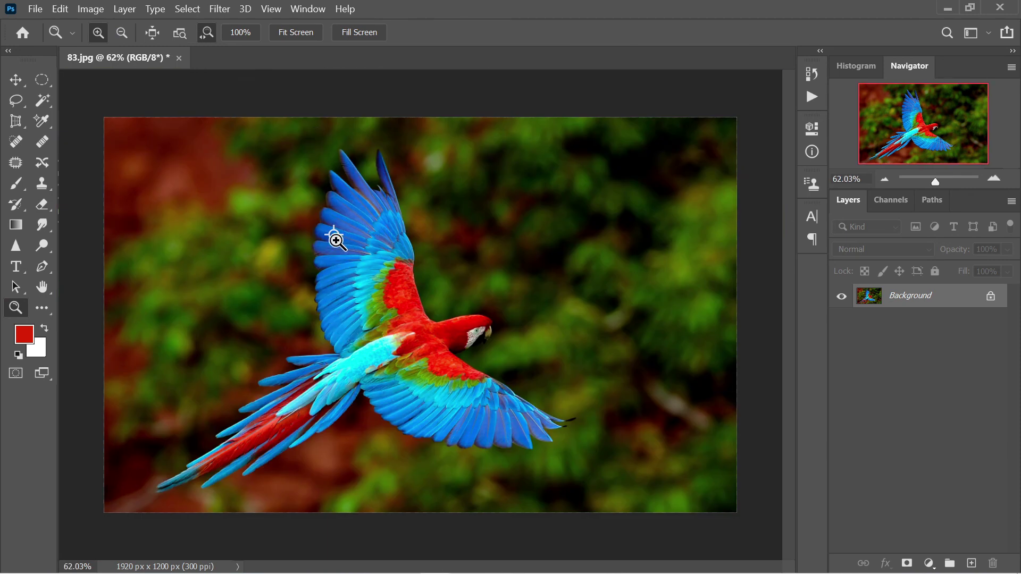
Add a second colour sampler on the red shoulder reading R 219, G 58, B 13.
left_click_drag(41, 124, 108, 141)
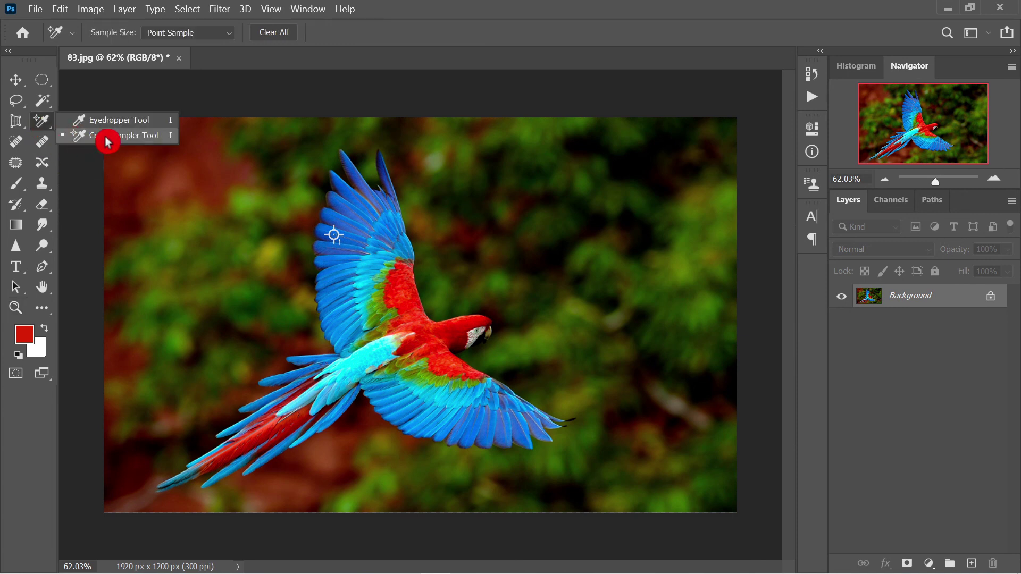
left_click(401, 291)
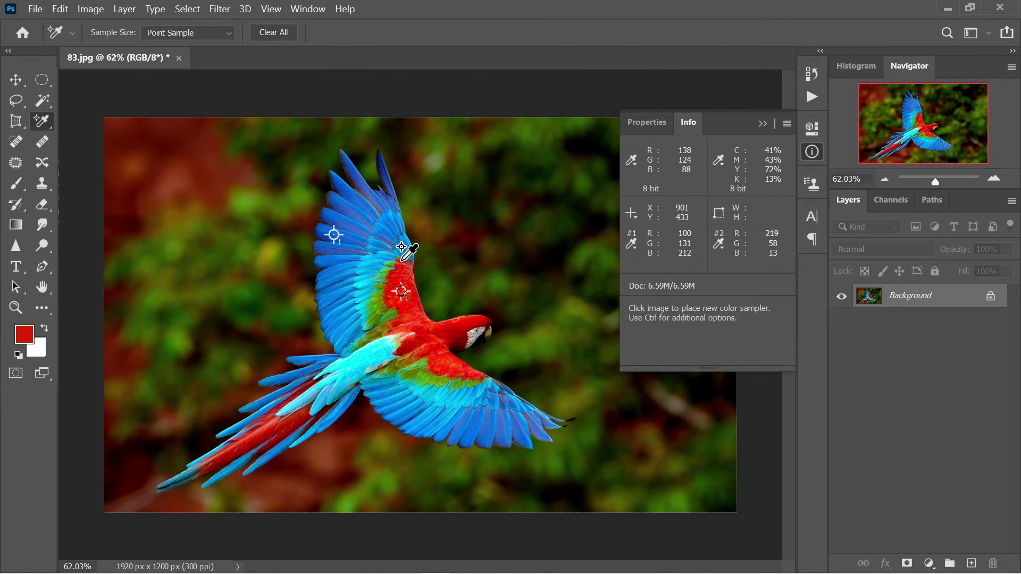
left_click(763, 123)
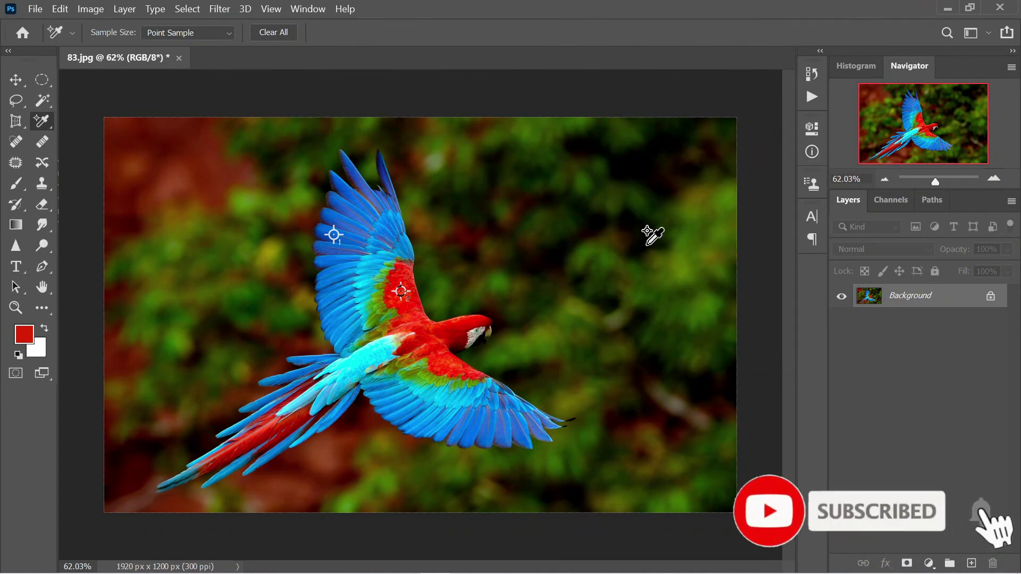